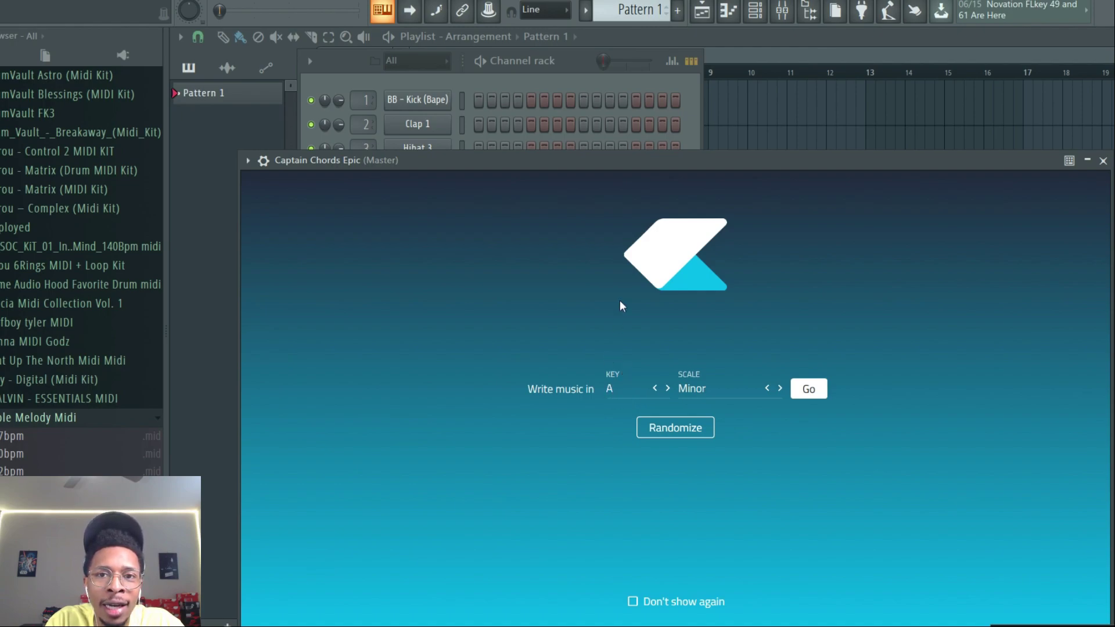
- Start writing music in the key of E Minor in Captain Chords Epic
drag(688, 160, 585, 108)
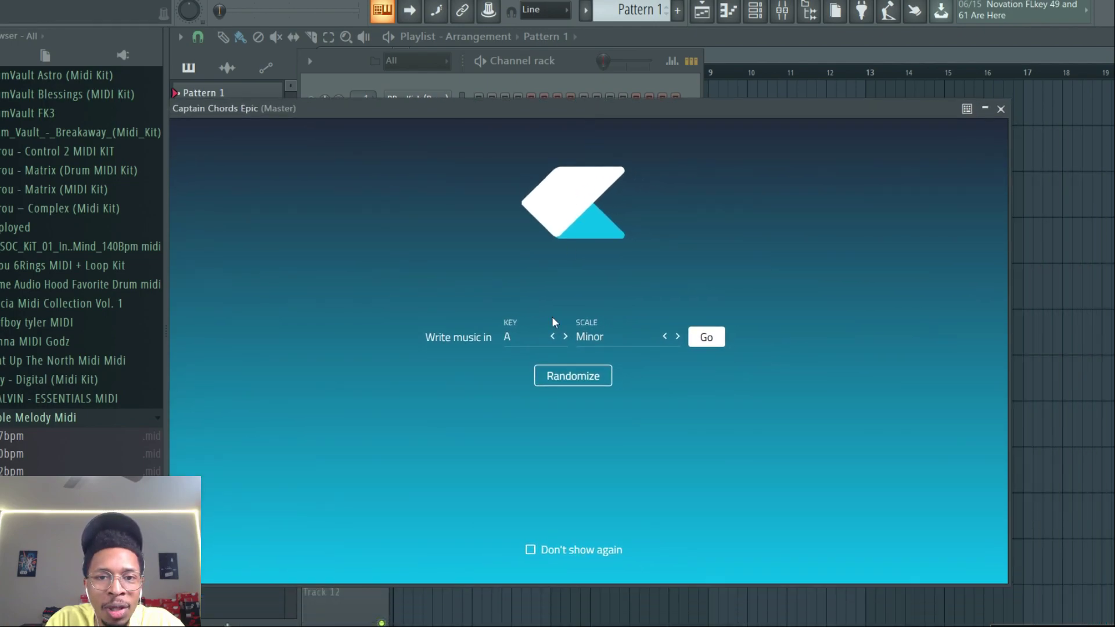
click(518, 343)
click(518, 430)
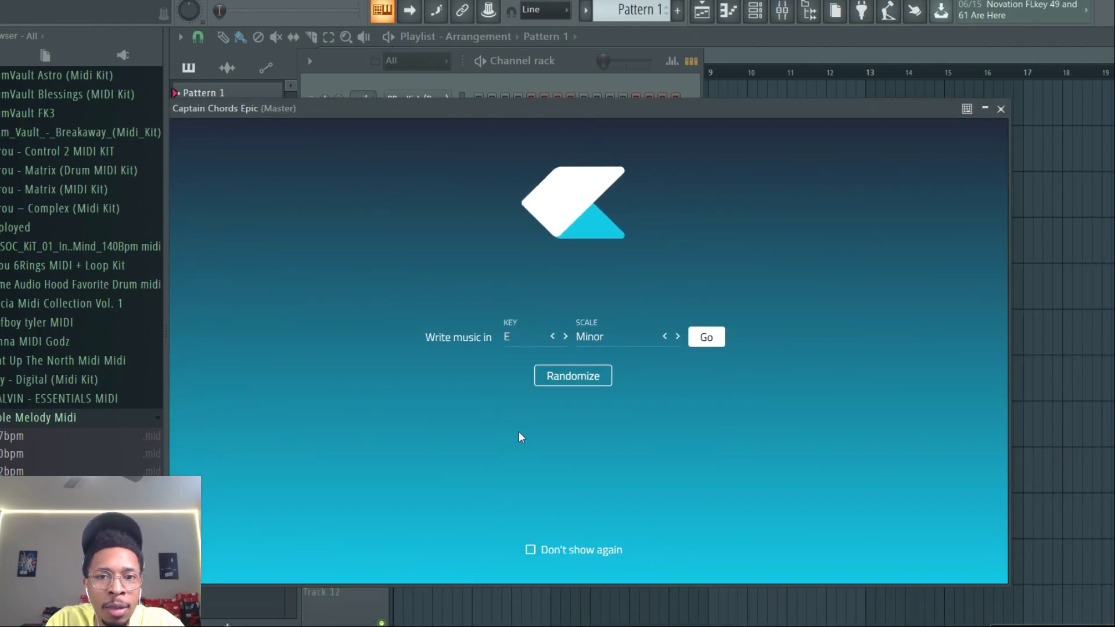
click(649, 342)
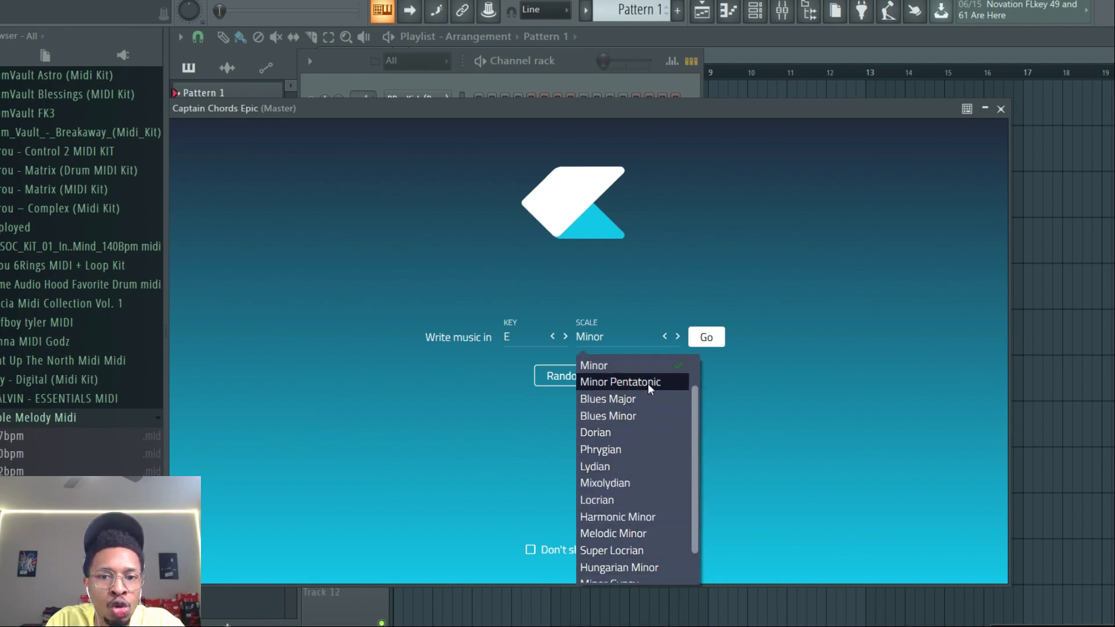
click(752, 366)
click(706, 340)
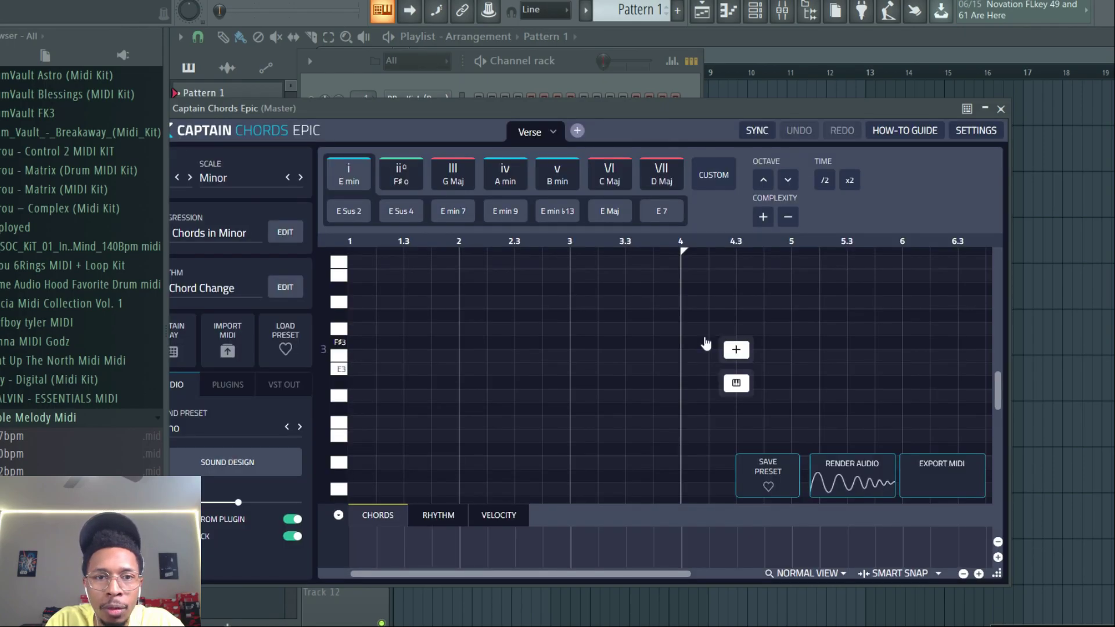
- Audition the ii° diminished chord of the scale
click(453, 173)
drag(438, 107, 489, 145)
click(457, 197)
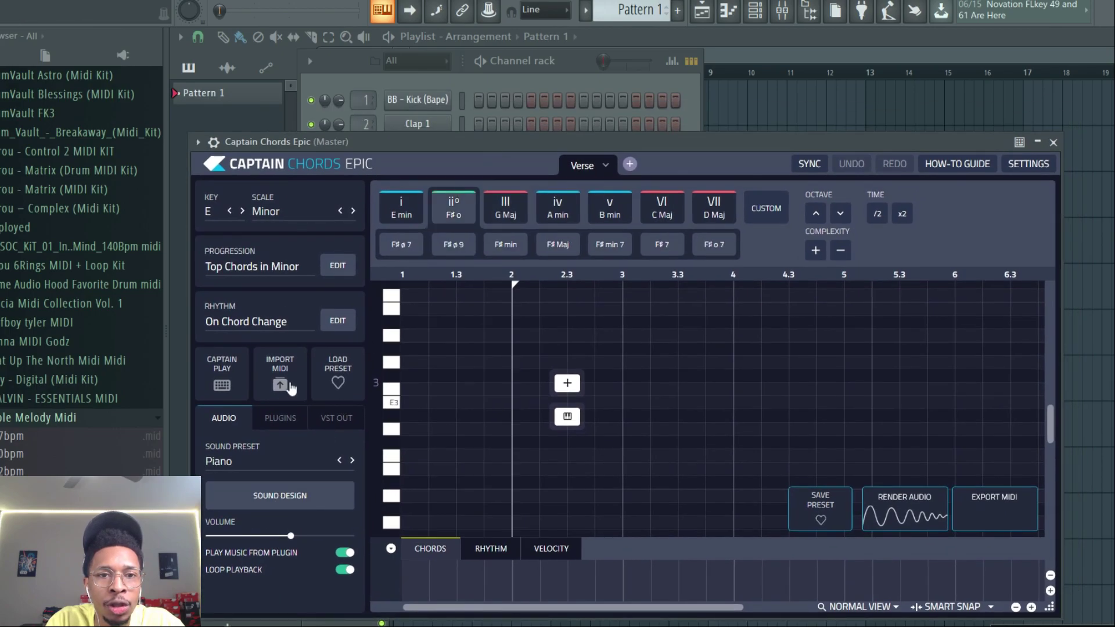
- Load the Trap + Hip Hop bank's Trap Chords in Minor collection as the progression
click(332, 267)
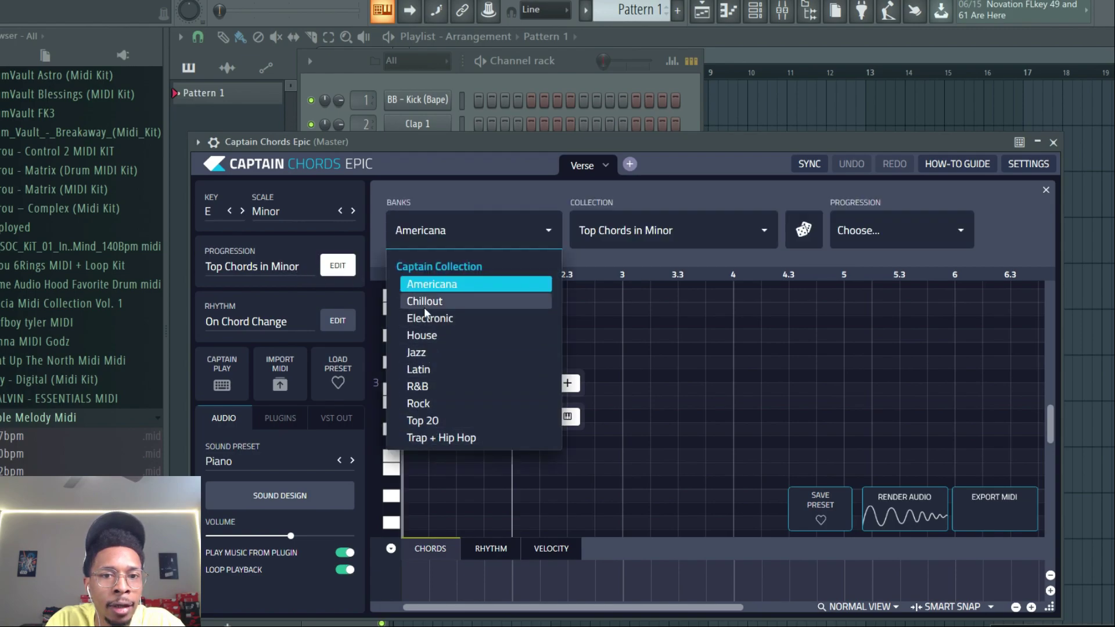
click(430, 439)
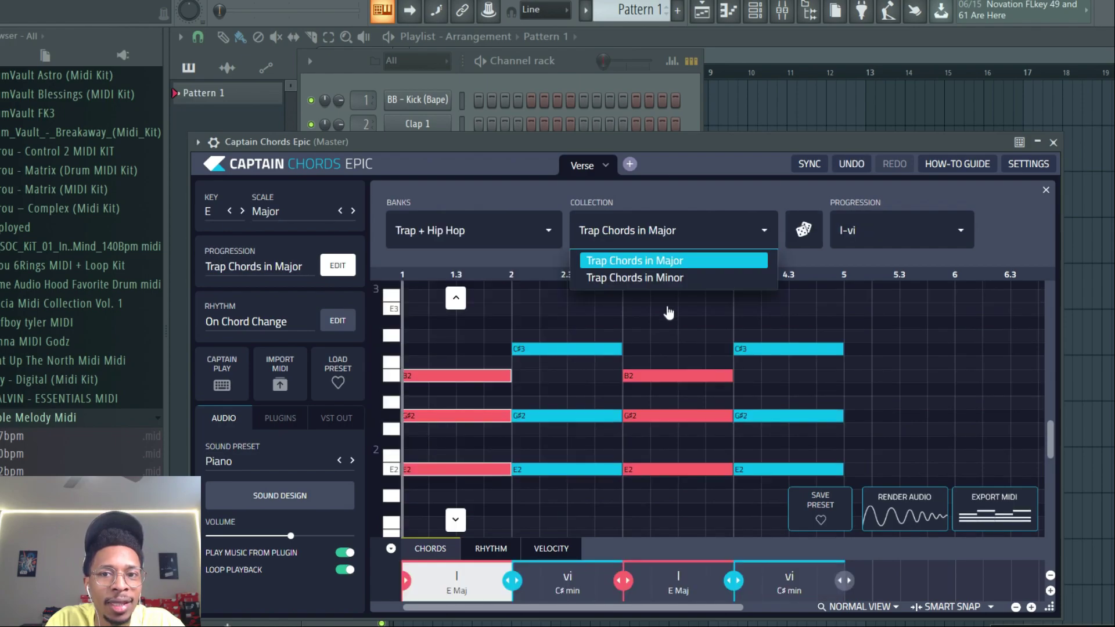
click(660, 278)
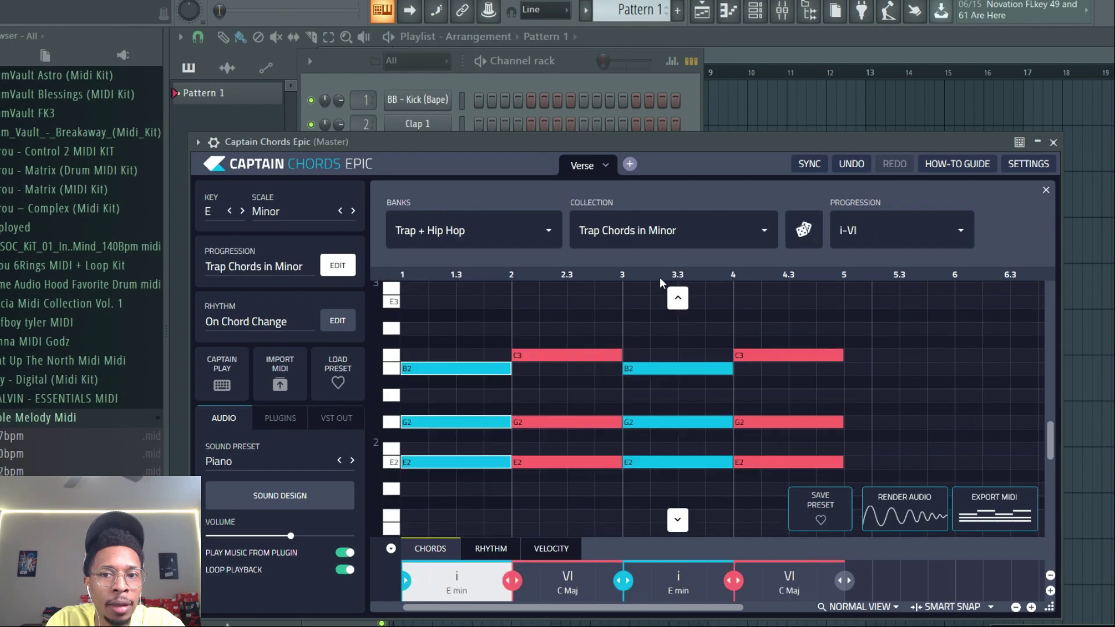
- Play and stop the chord progression
key(space)
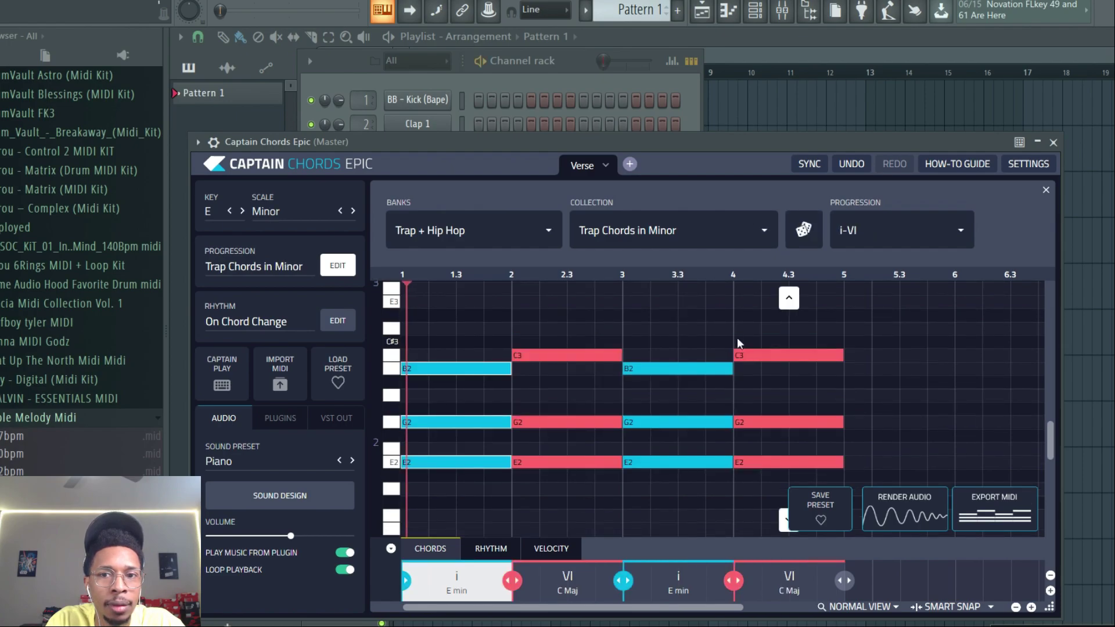
key(space)
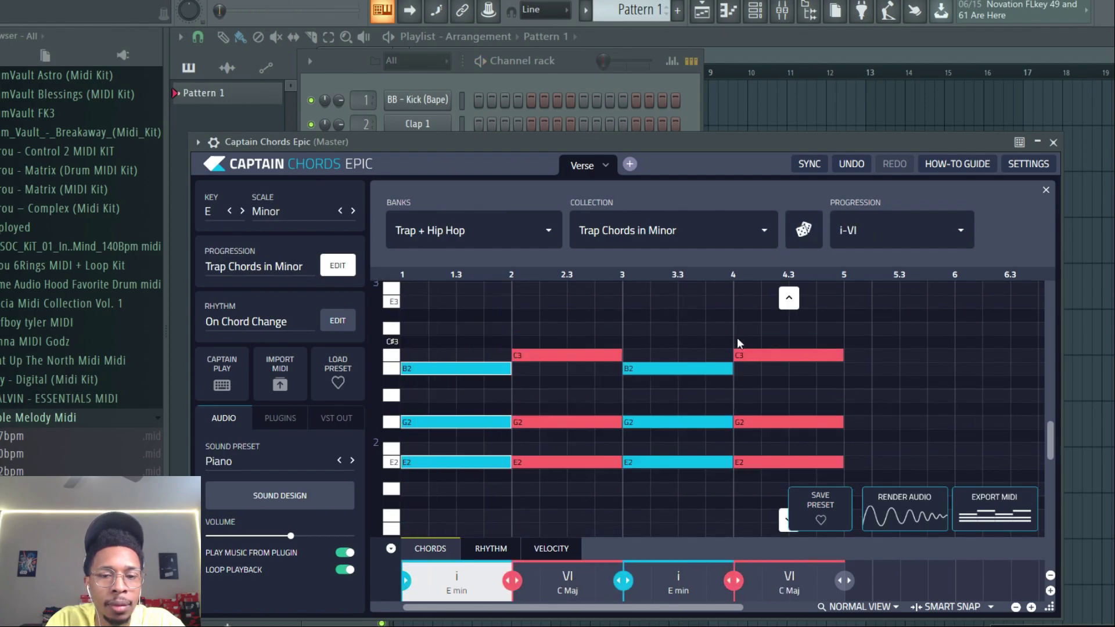
- Open the piano roll, set a loop region across bars 1 to 5, and start playback
key(F7)
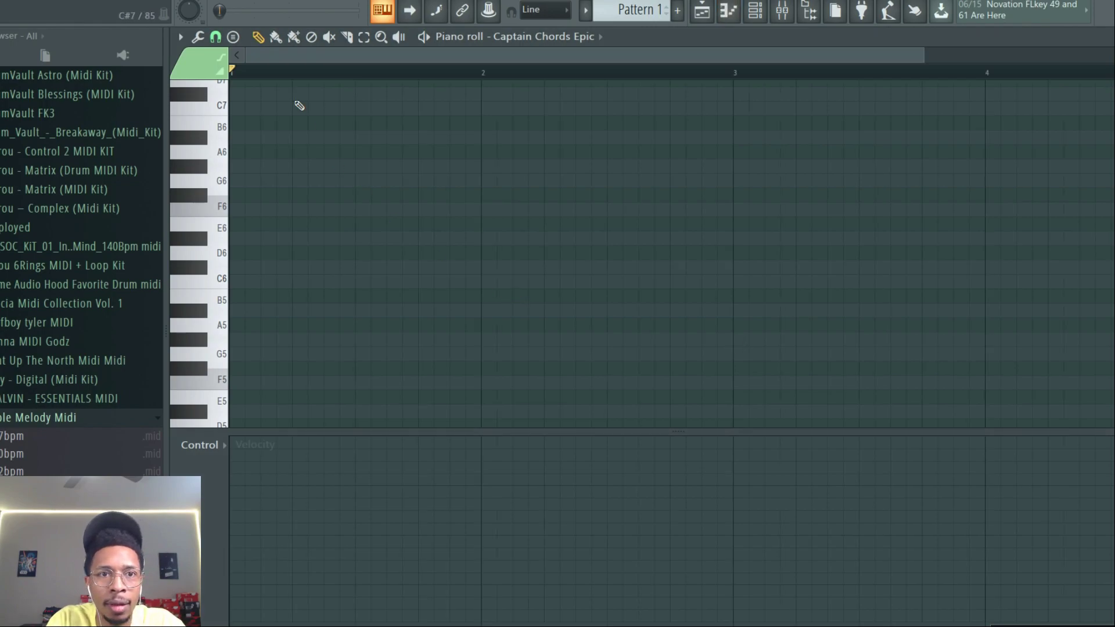
drag(923, 55, 1027, 55)
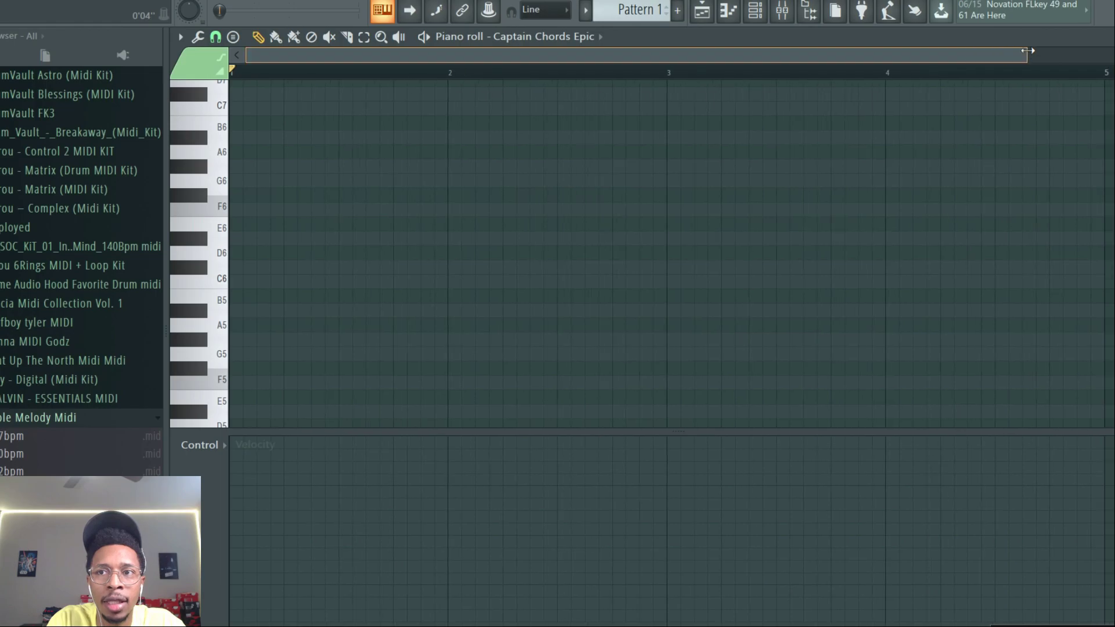
drag(231, 70, 1106, 134)
key(space)
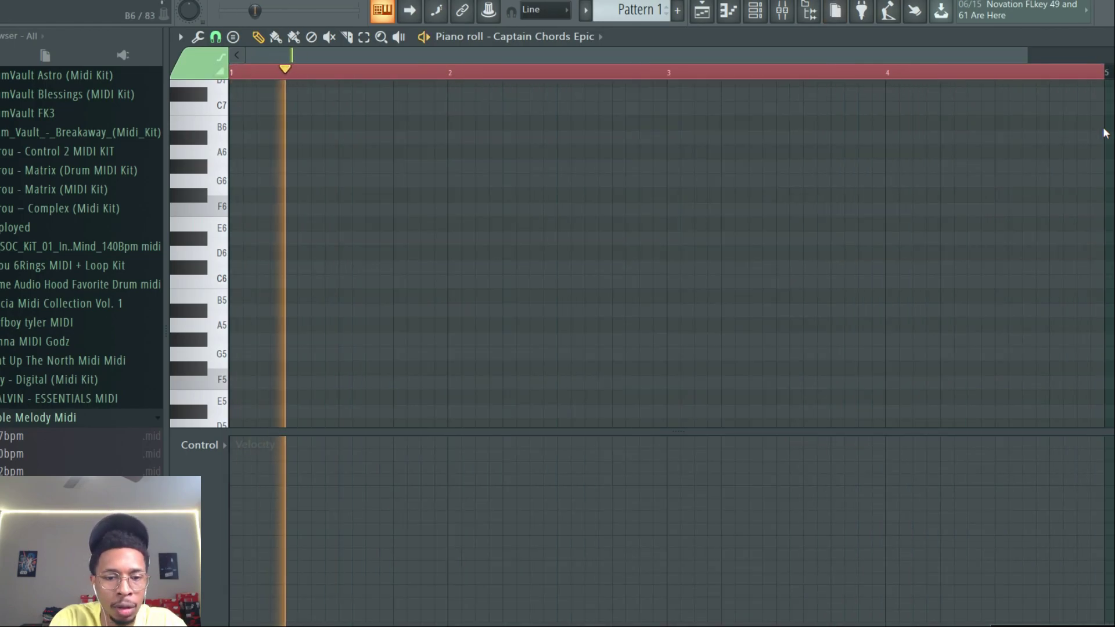
- Reopen Captain Chords Epic from the channel rack and randomize the progression
key(F6)
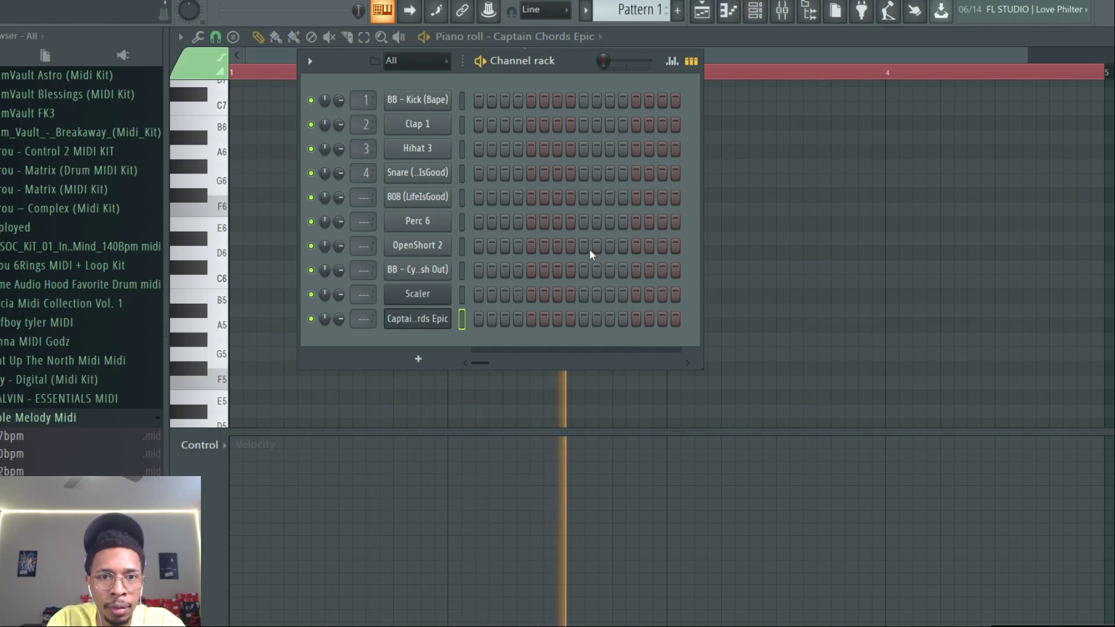
click(423, 318)
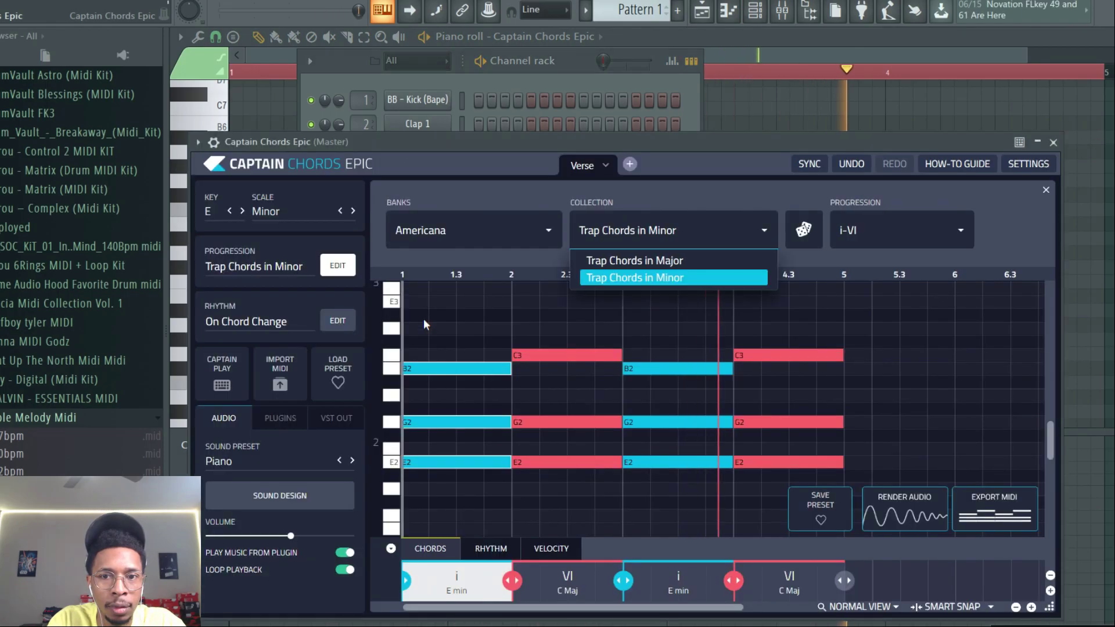
click(803, 231)
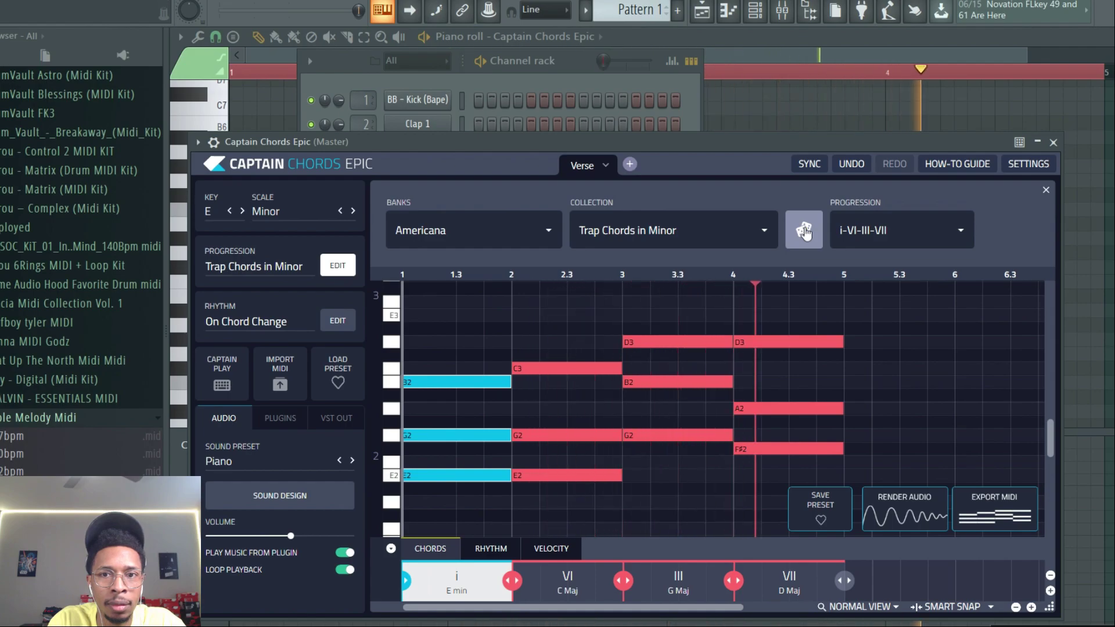
key(space)
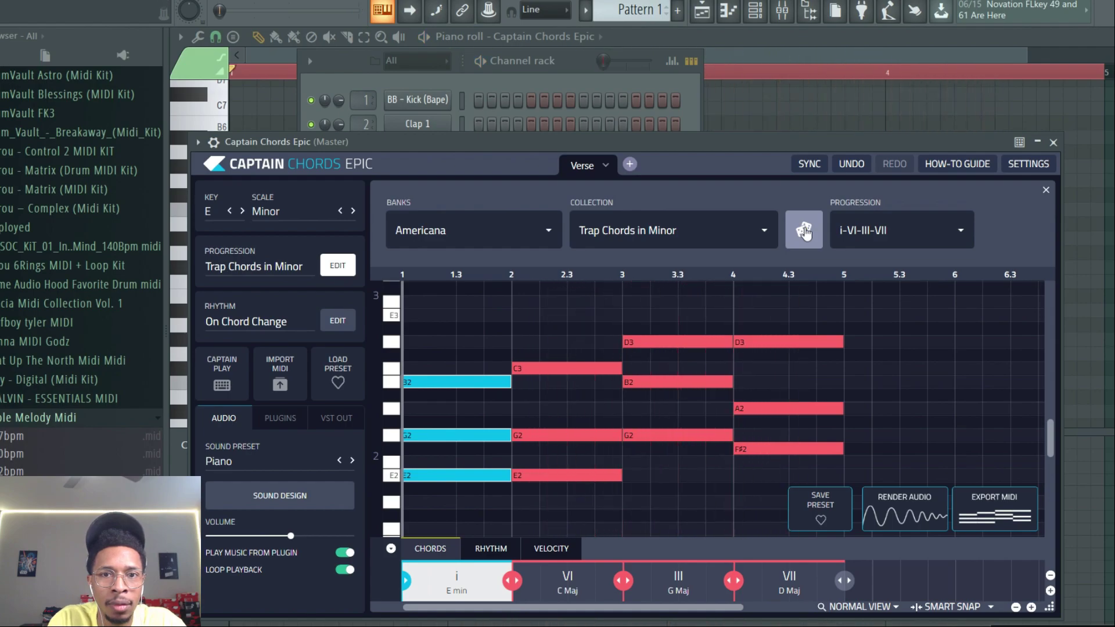
- Reselect the Trap + Hip Hop bank and Trap Chords in Minor collection, then randomize the progression
click(550, 241)
click(424, 442)
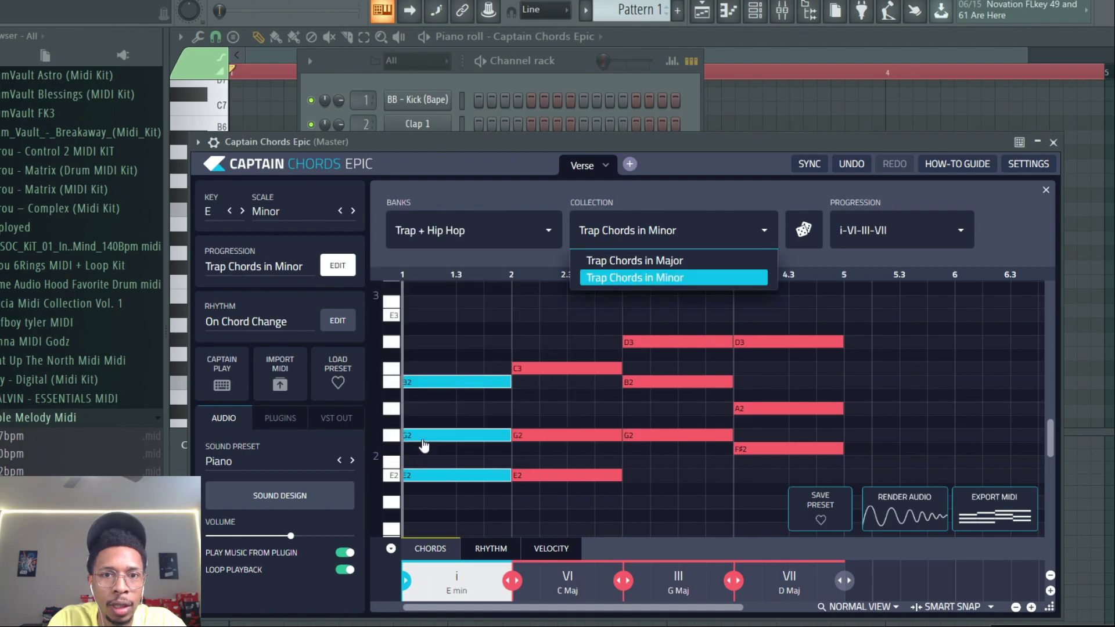
click(730, 246)
click(803, 231)
key(space)
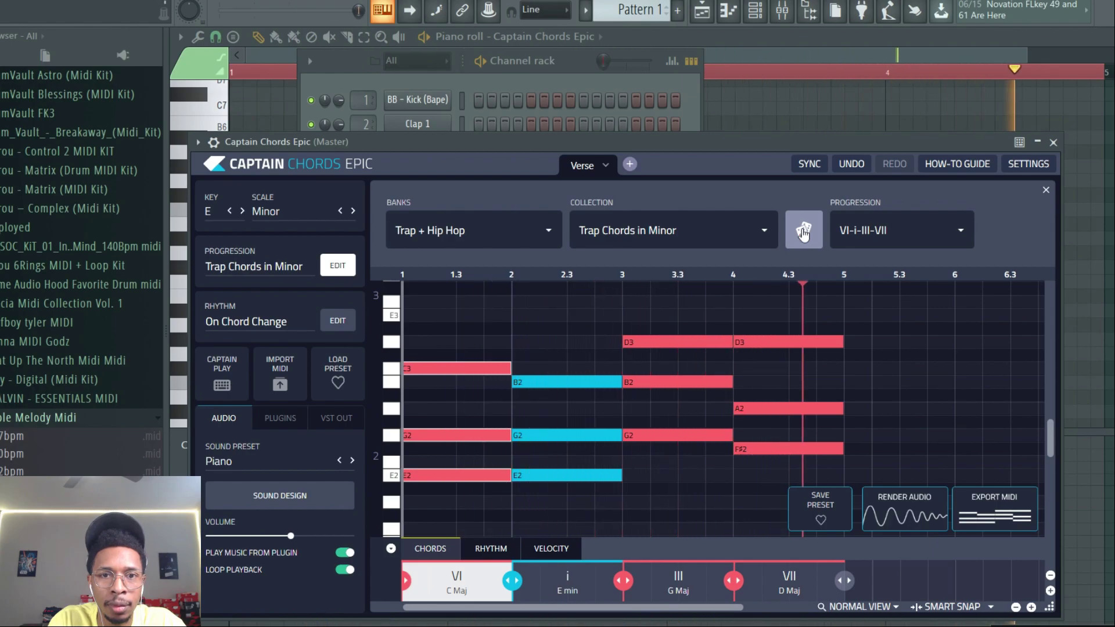
- Randomize the progression repeatedly until settling on i-VII-v-VI
click(803, 233)
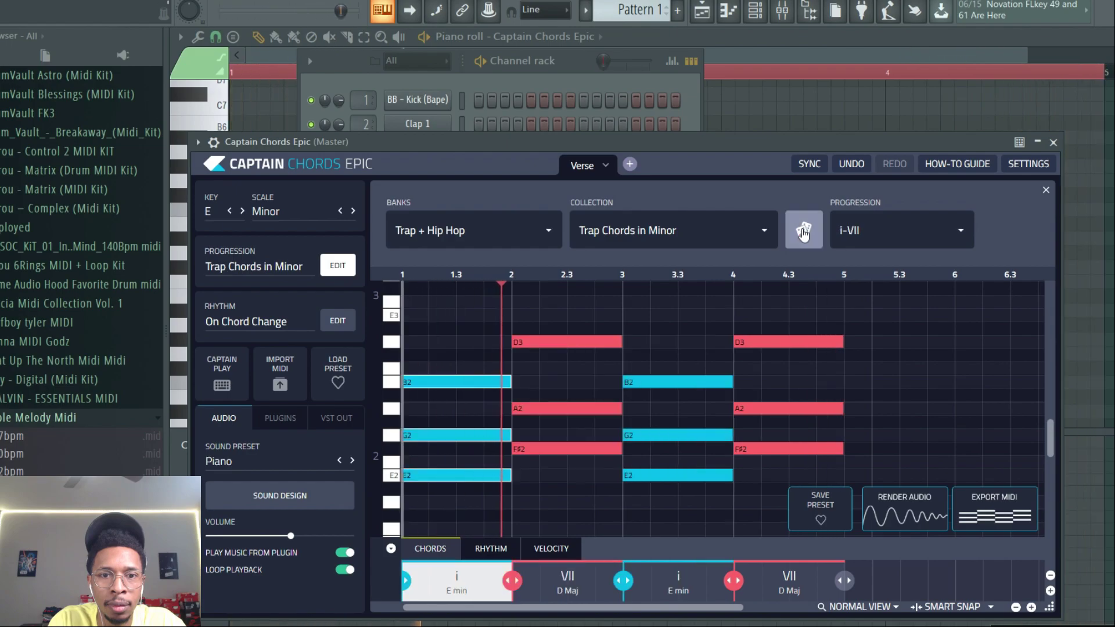
click(803, 232)
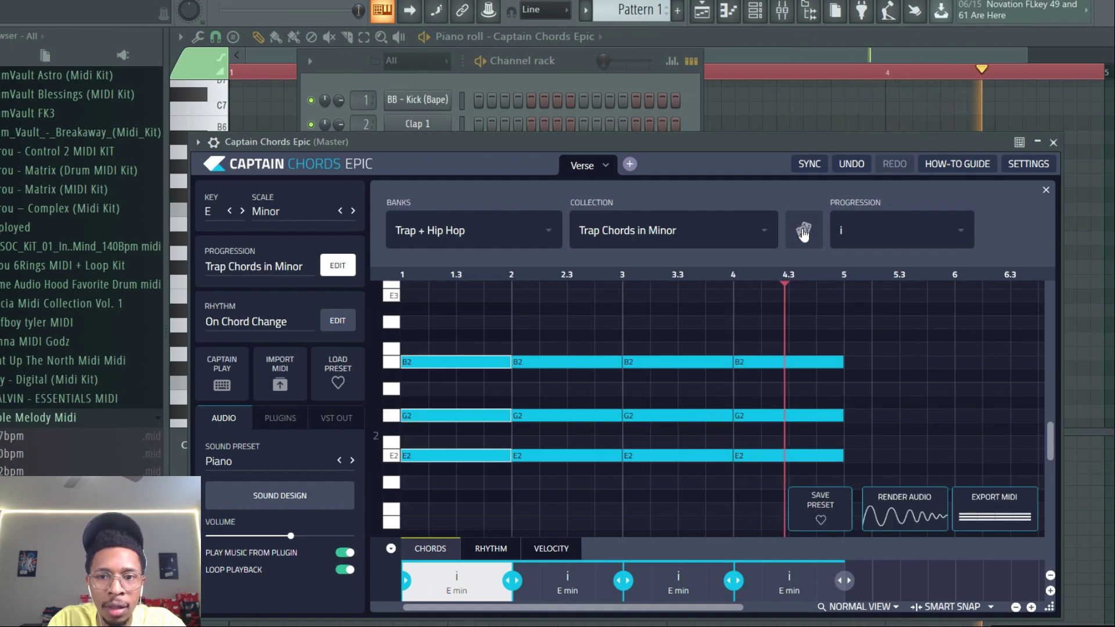
click(804, 232)
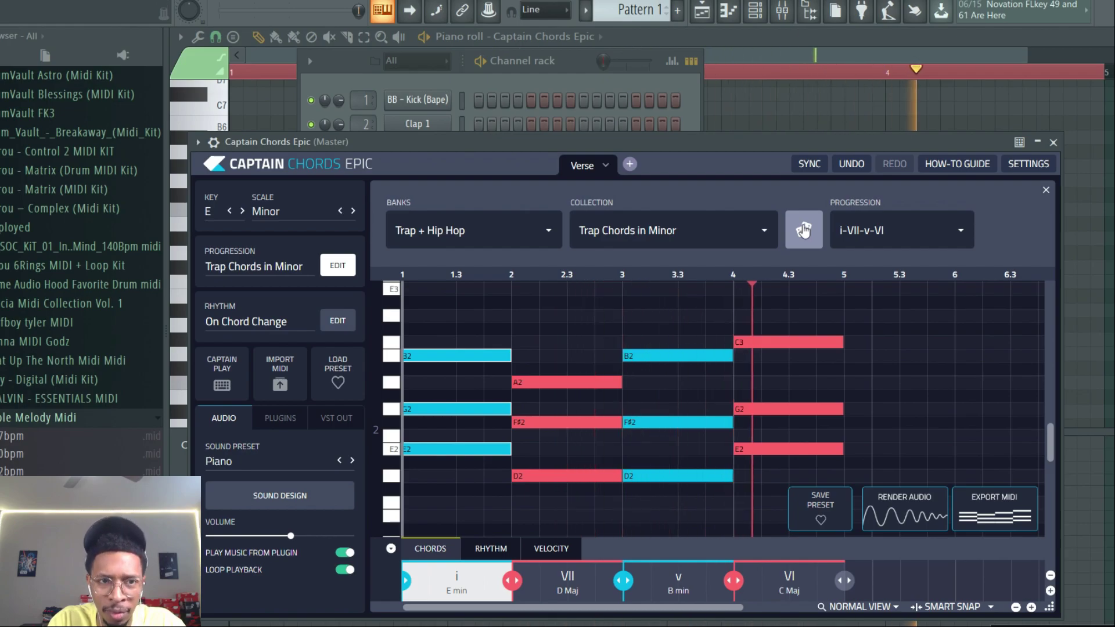
- Add a new Heat Up 3 instrument channel to the channel rack
drag(697, 144, 564, 445)
click(418, 359)
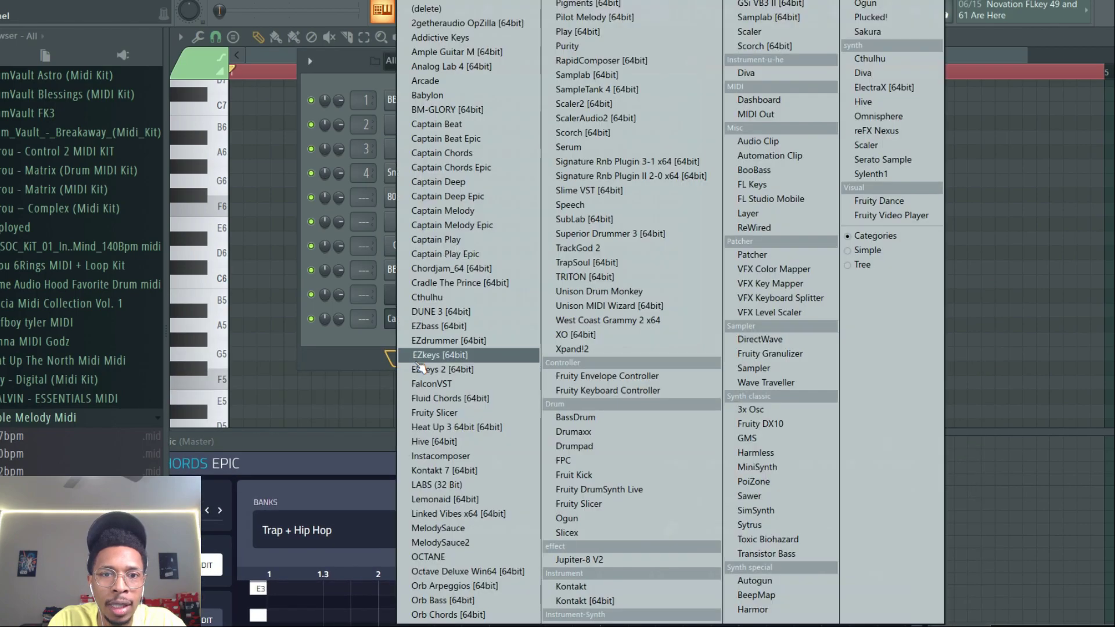
click(440, 433)
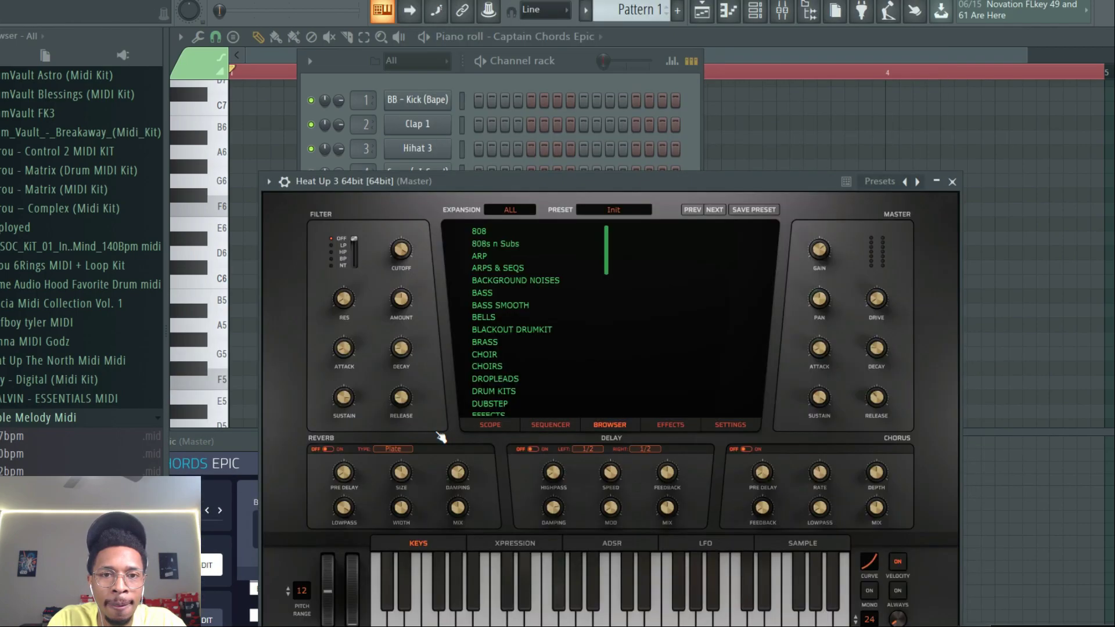
- Load the BELIEVER keys preset from the WAVE expansion in Heat Up 3
click(530, 210)
scroll(580, 310, down, 3)
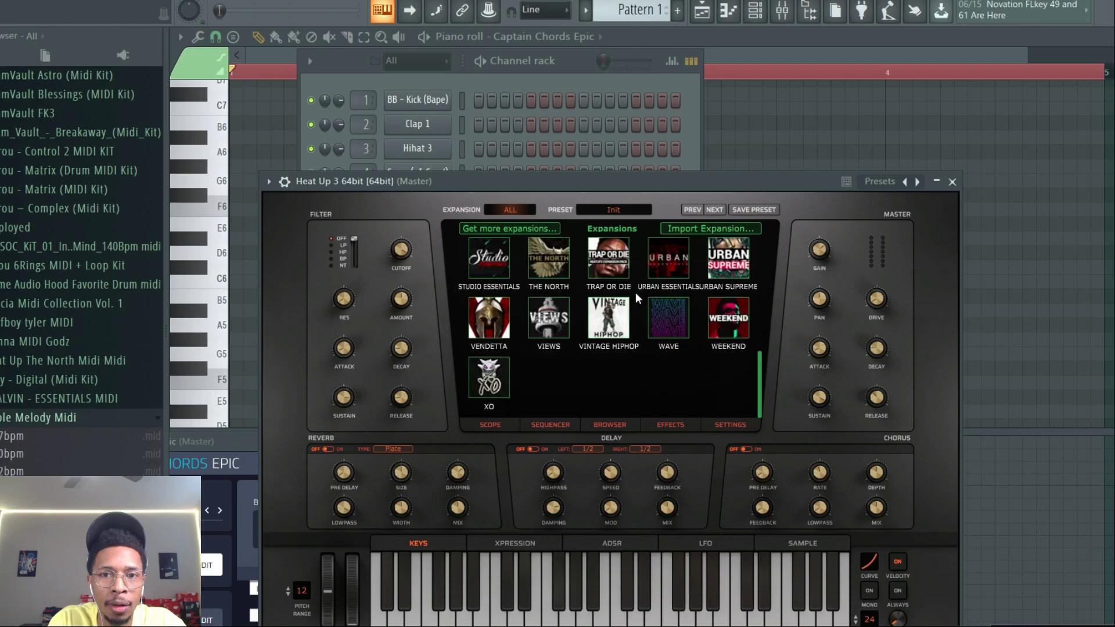
click(662, 308)
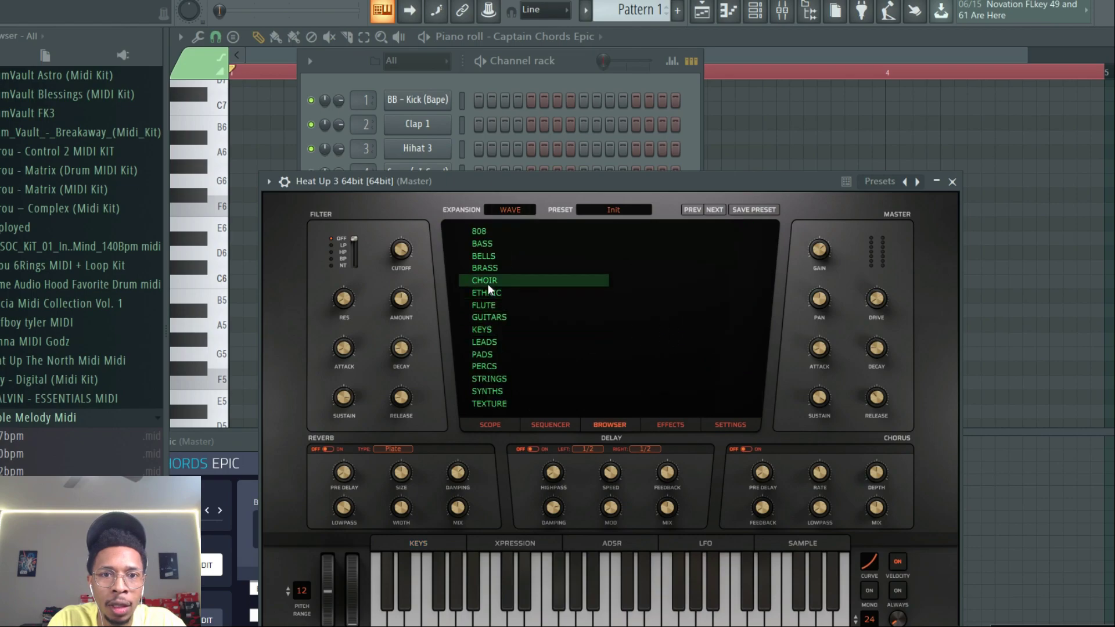
click(488, 329)
click(655, 233)
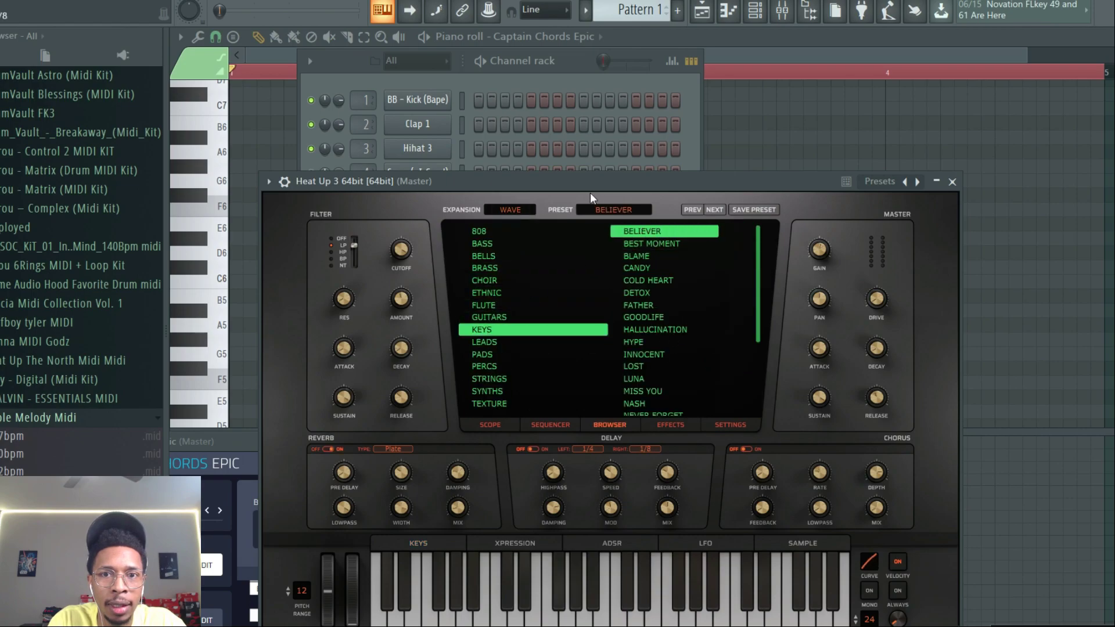
- Drag the progression's exported MIDI onto the Heat Up 3 channel
drag(600, 182, 1114, 130)
drag(449, 59, 978, 77)
drag(617, 440, 634, 26)
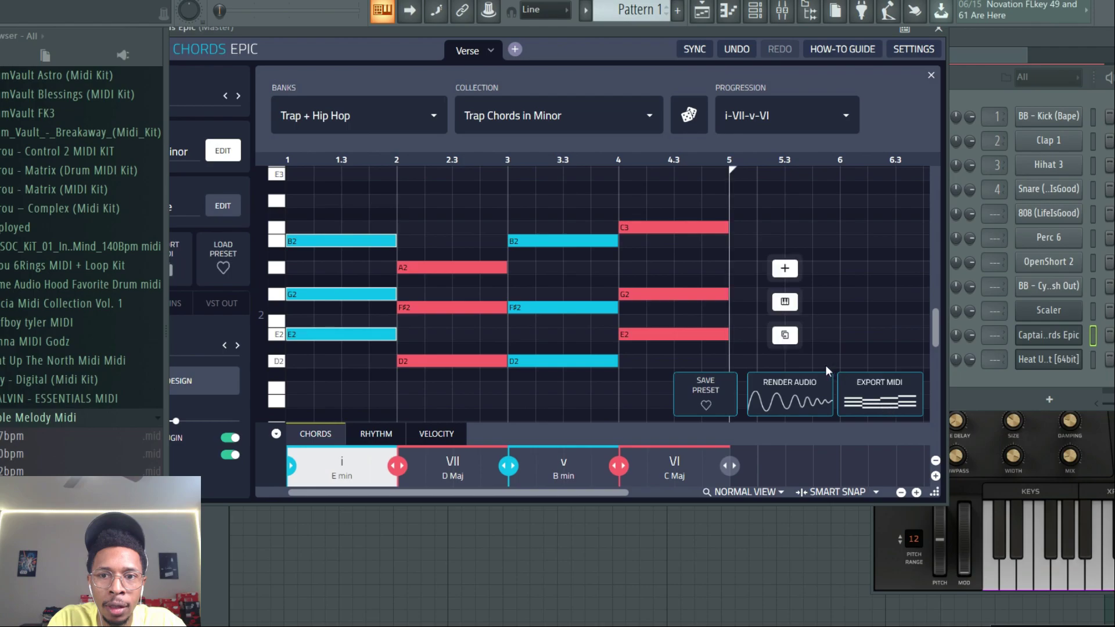
drag(880, 401, 896, 387)
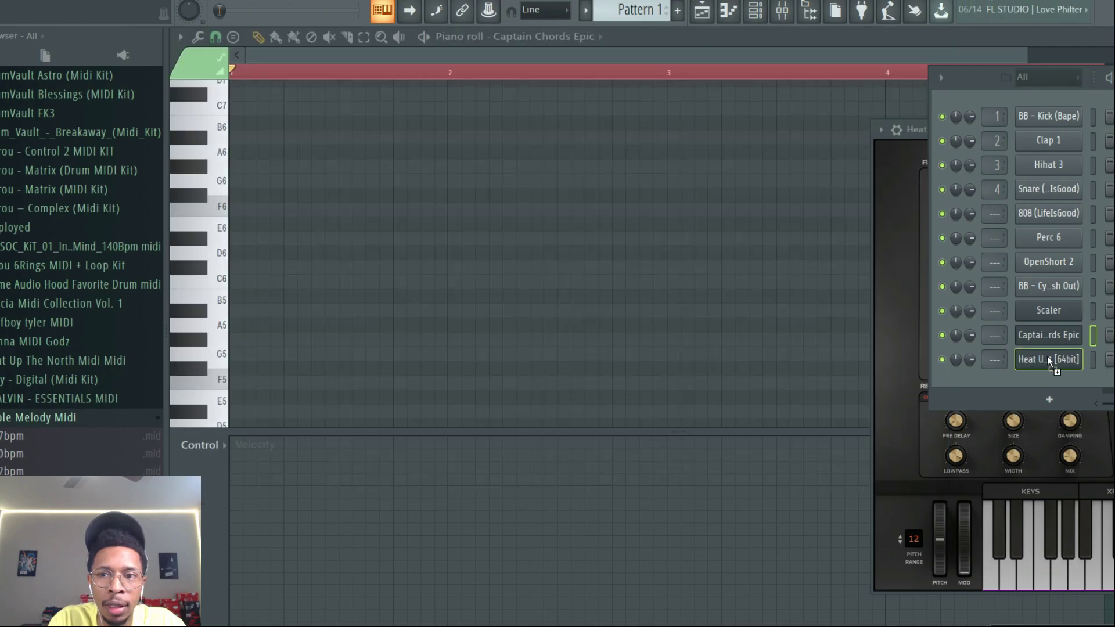
drag(1049, 360, 1048, 360)
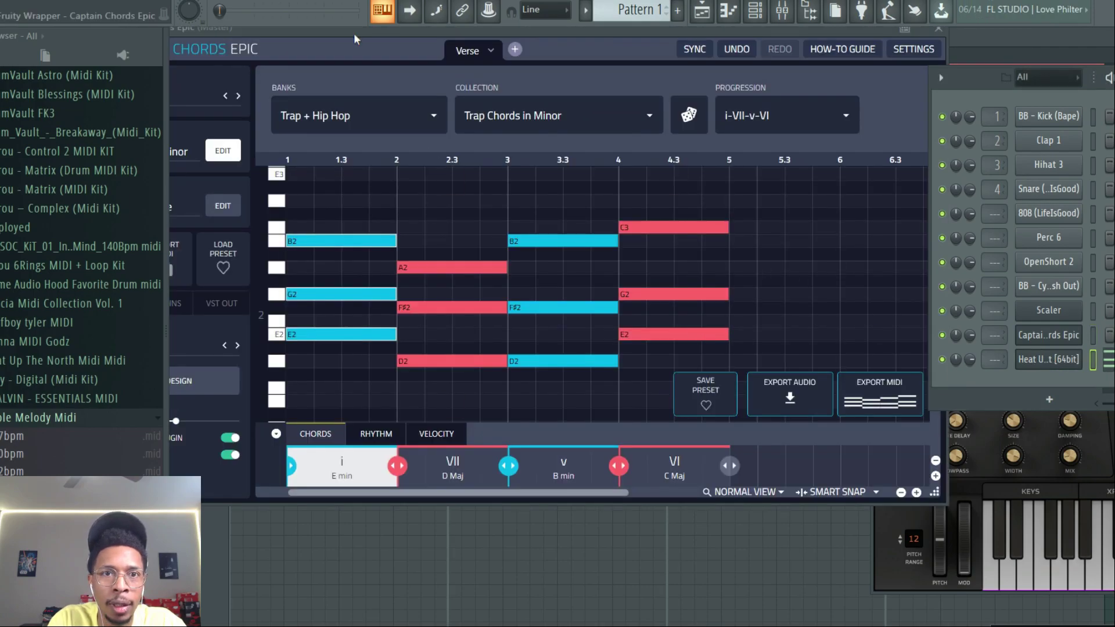
- Turn the Captain Chords Epic volume all the way down and play the pattern
drag(352, 32, 487, 43)
drag(311, 432, 177, 436)
key(space)
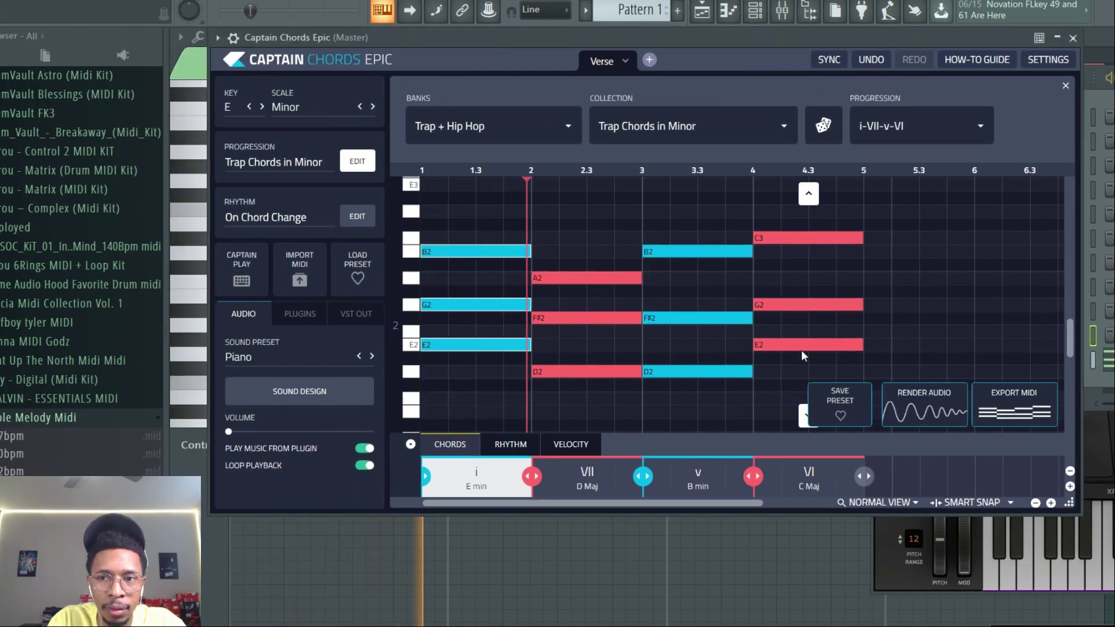
- Add a Captain Melody Epic channel and start writing music in E Minor
click(1103, 394)
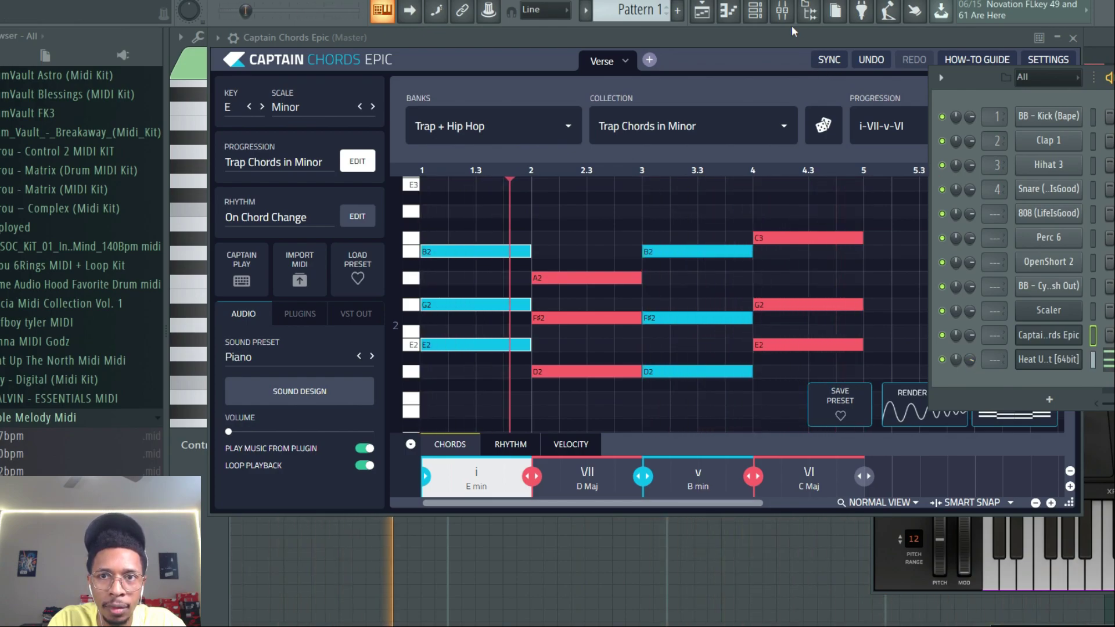
click(1050, 399)
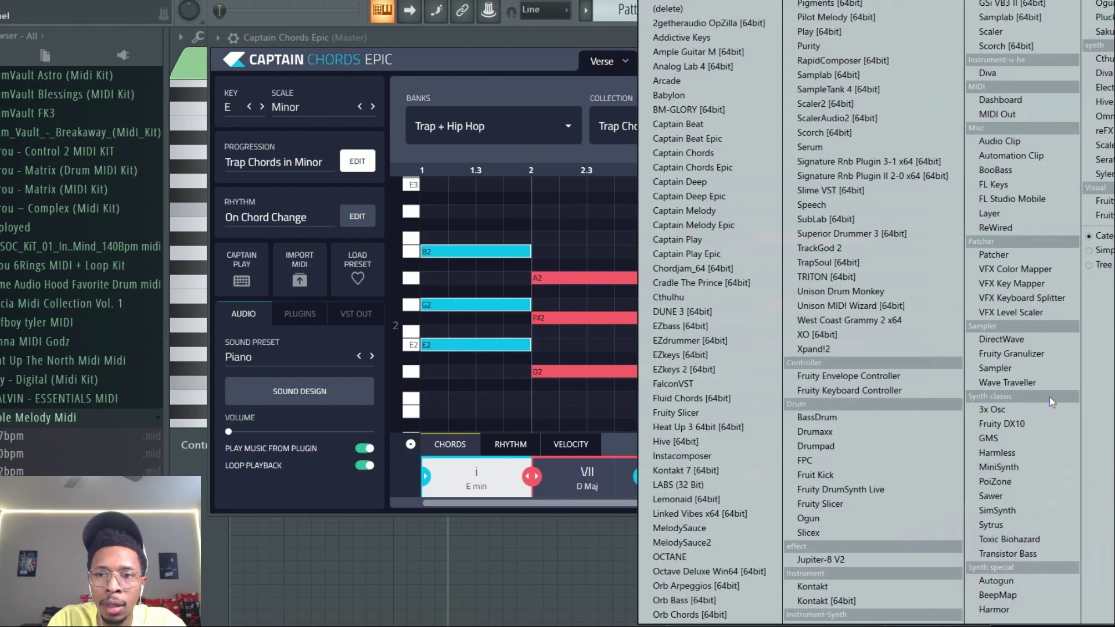
click(706, 227)
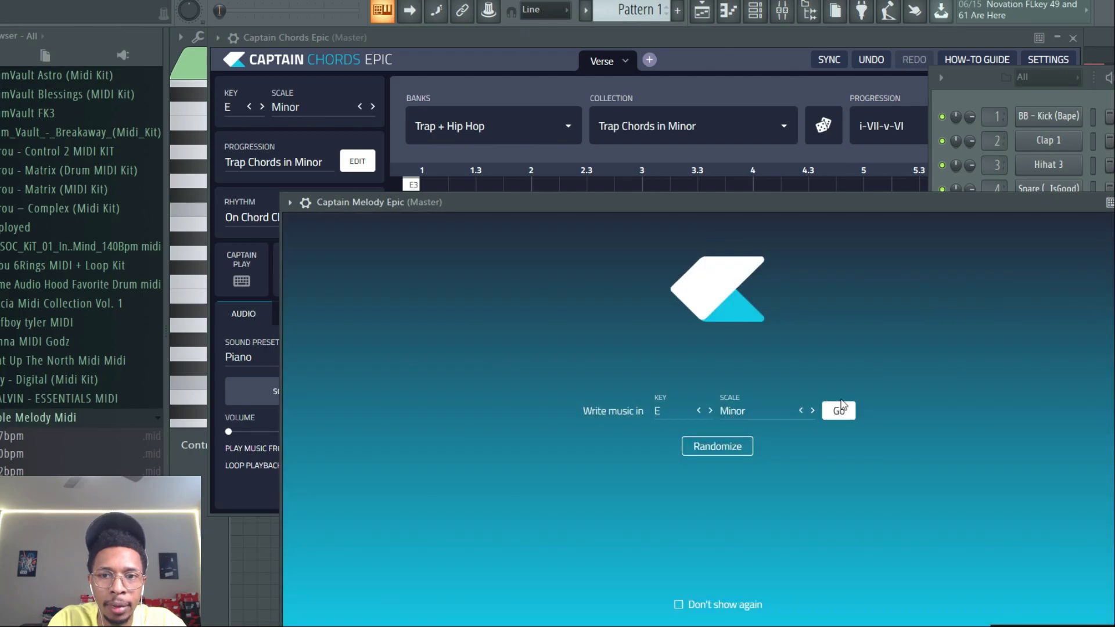
click(839, 412)
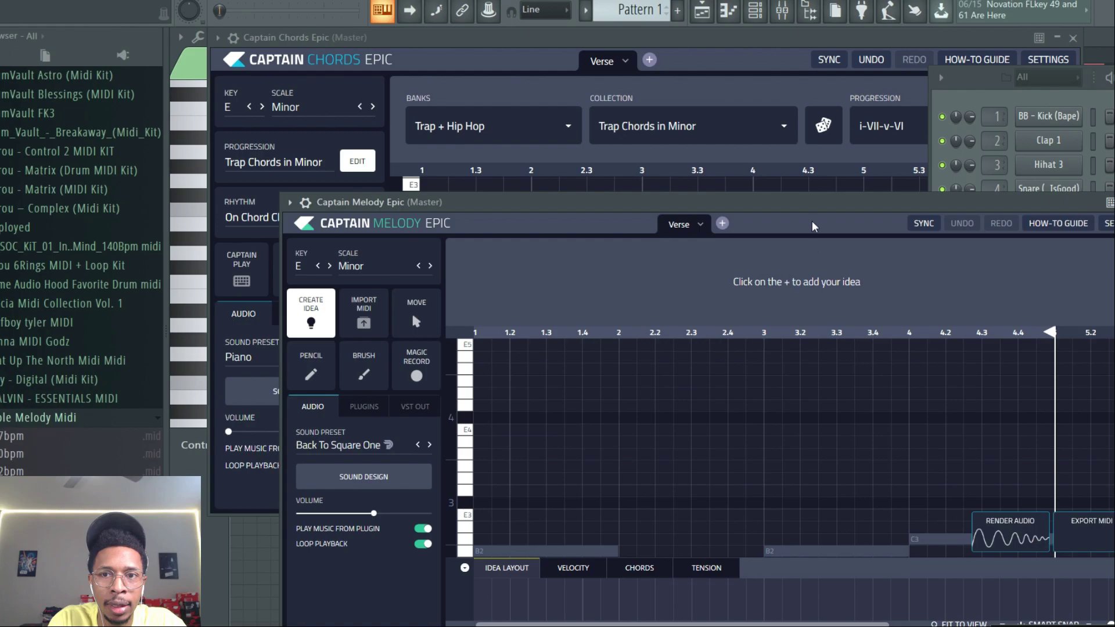
- Create a new melody idea in Captain Melody Epic
drag(602, 196, 509, 160)
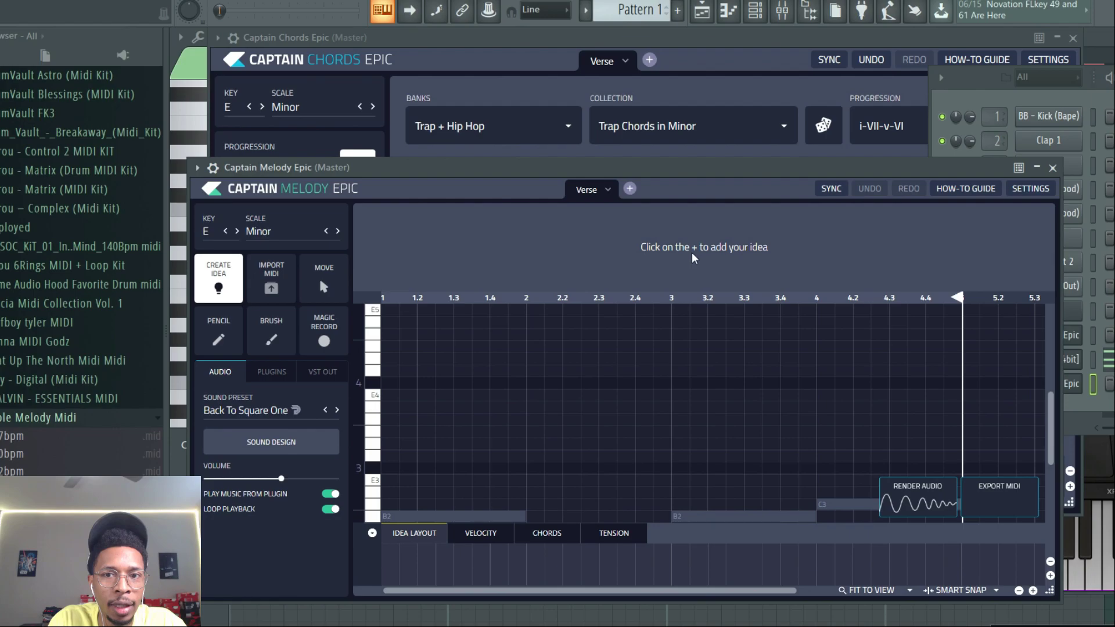
click(403, 416)
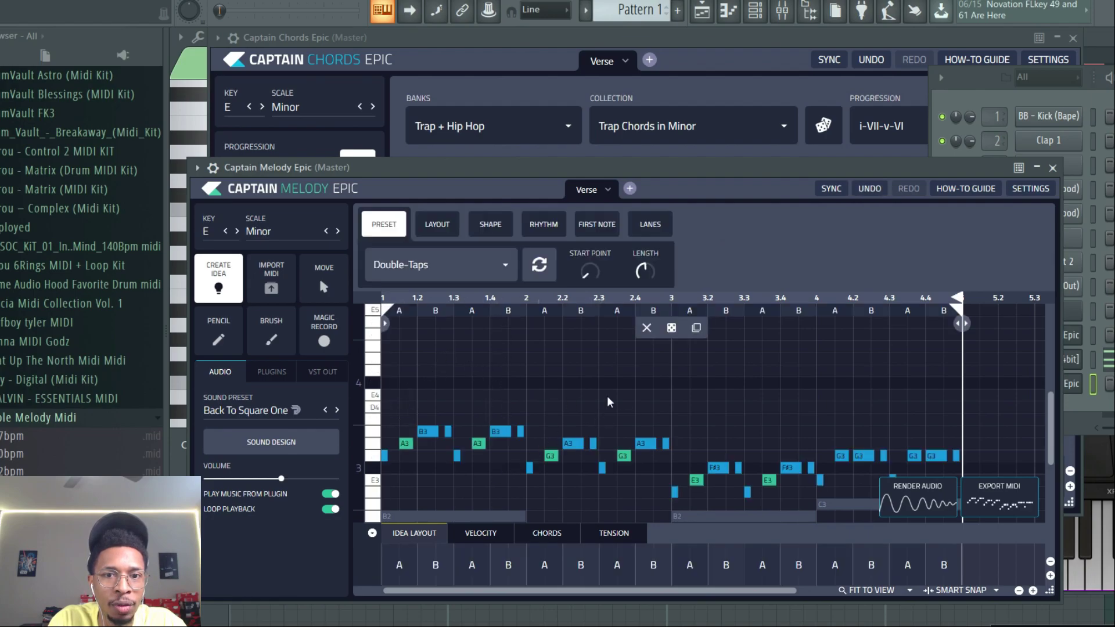
- Clone the Heat Up 3 channel in the channel rack
drag(727, 284, 482, 299)
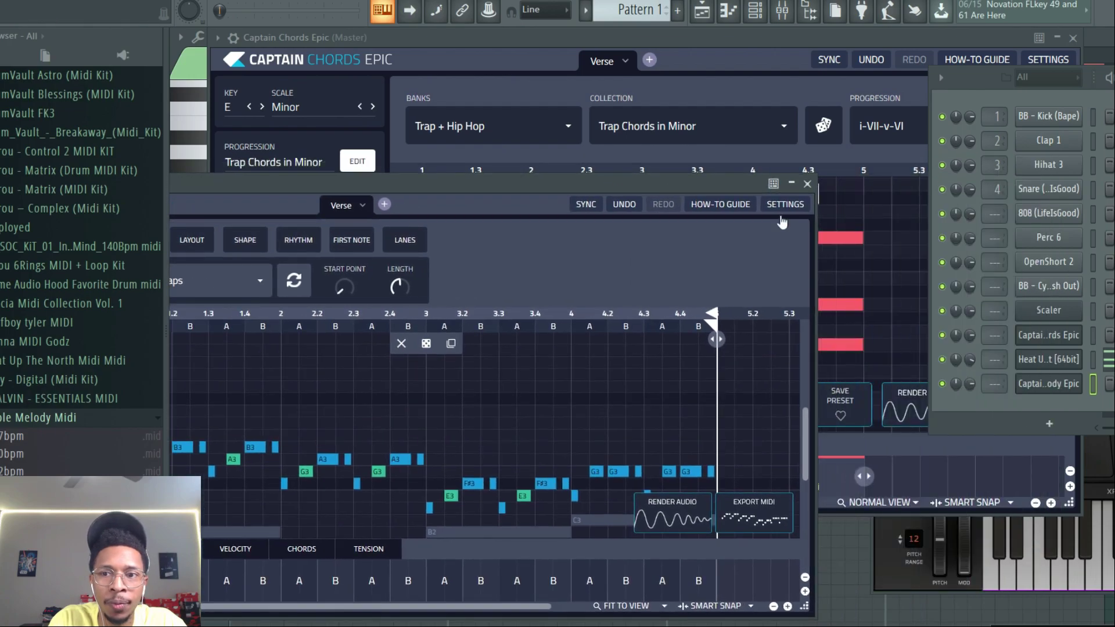
right_click(1032, 361)
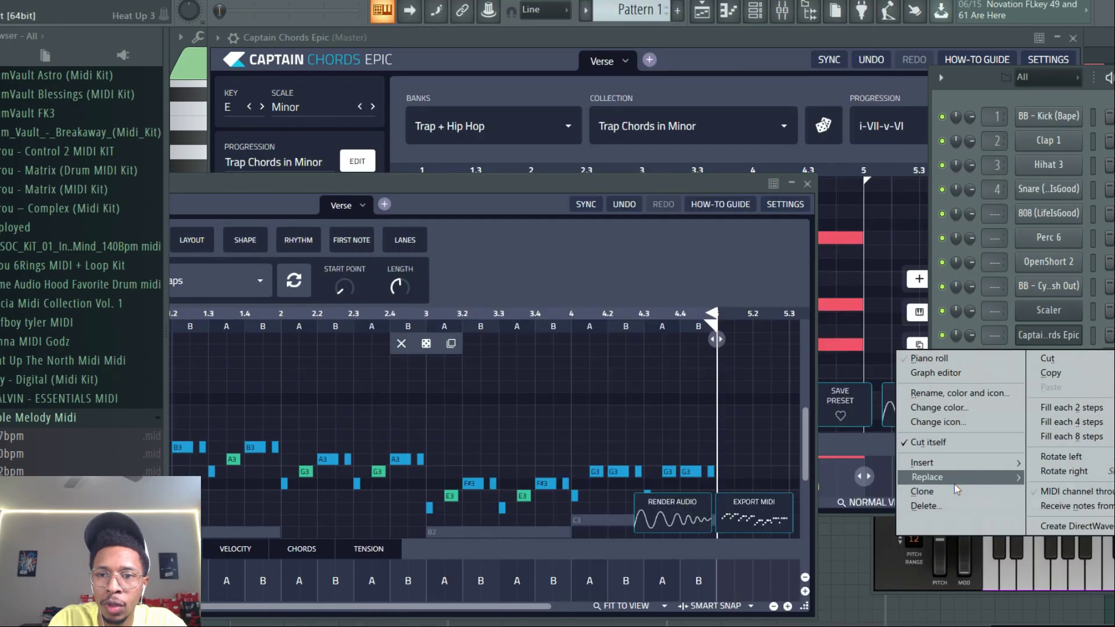
click(953, 487)
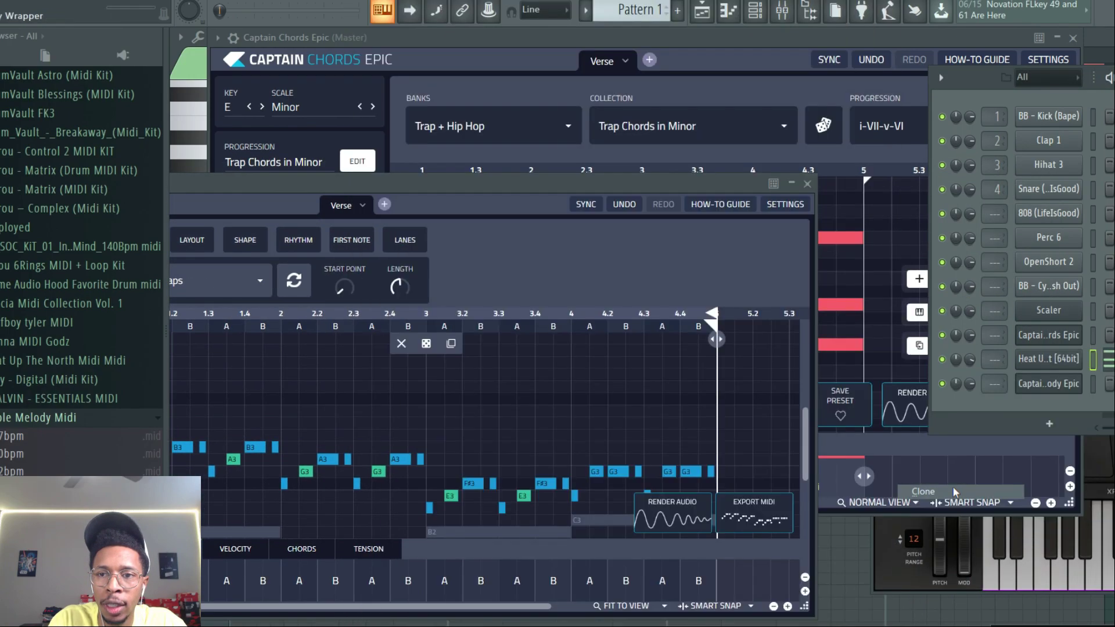
- Drag the melody's exported MIDI onto the cloned Heat Up 3 channel and play the pattern
drag(1048, 147, 1011, 584)
drag(758, 514, 1043, 387)
key(space)
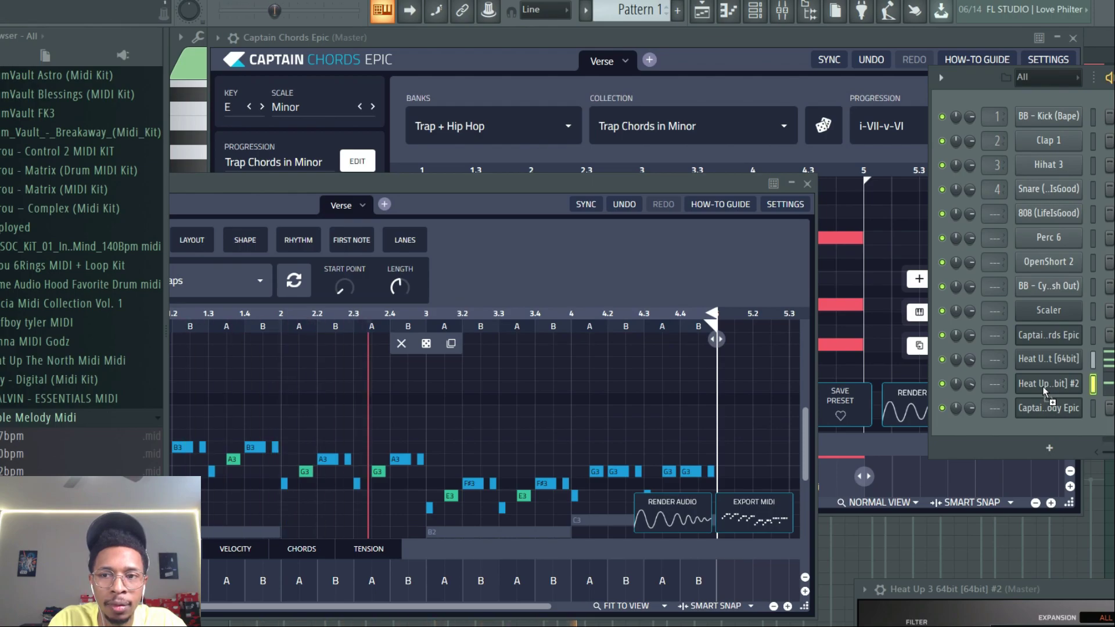
- Audition the melody by temporarily muting the first Heat Up 3 channel, then unmuting it
drag(545, 185, 914, 131)
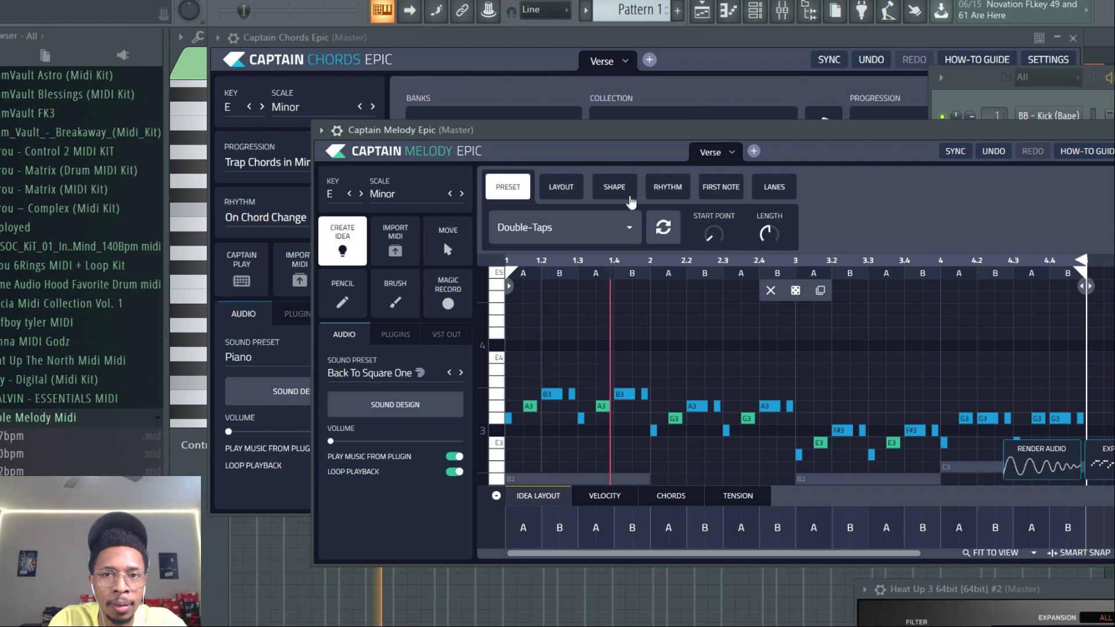
drag(790, 130, 474, 388)
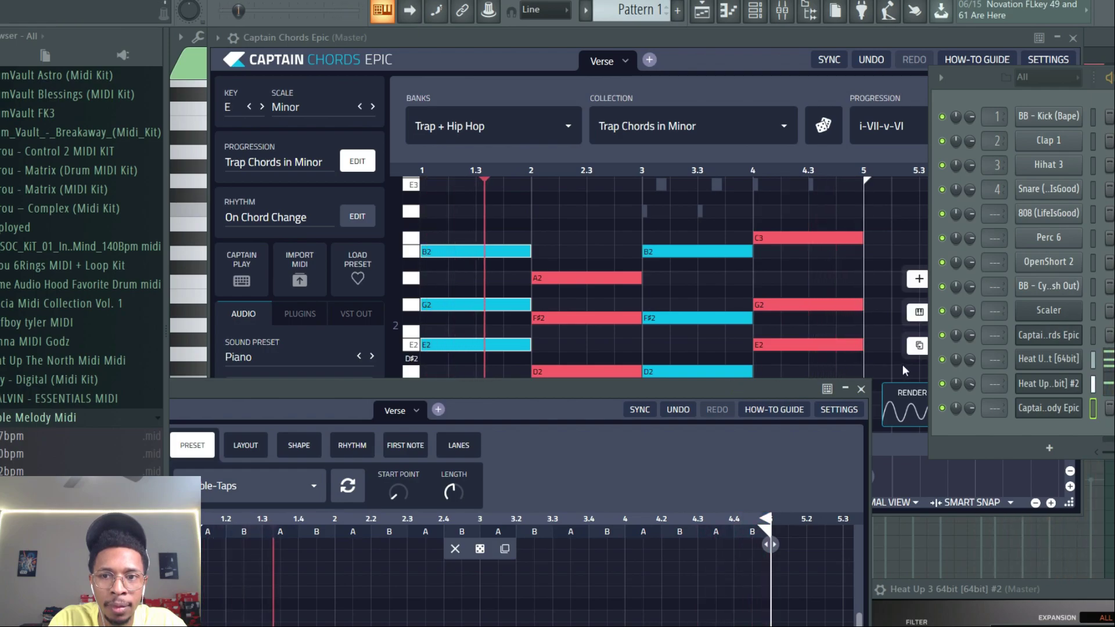
click(942, 360)
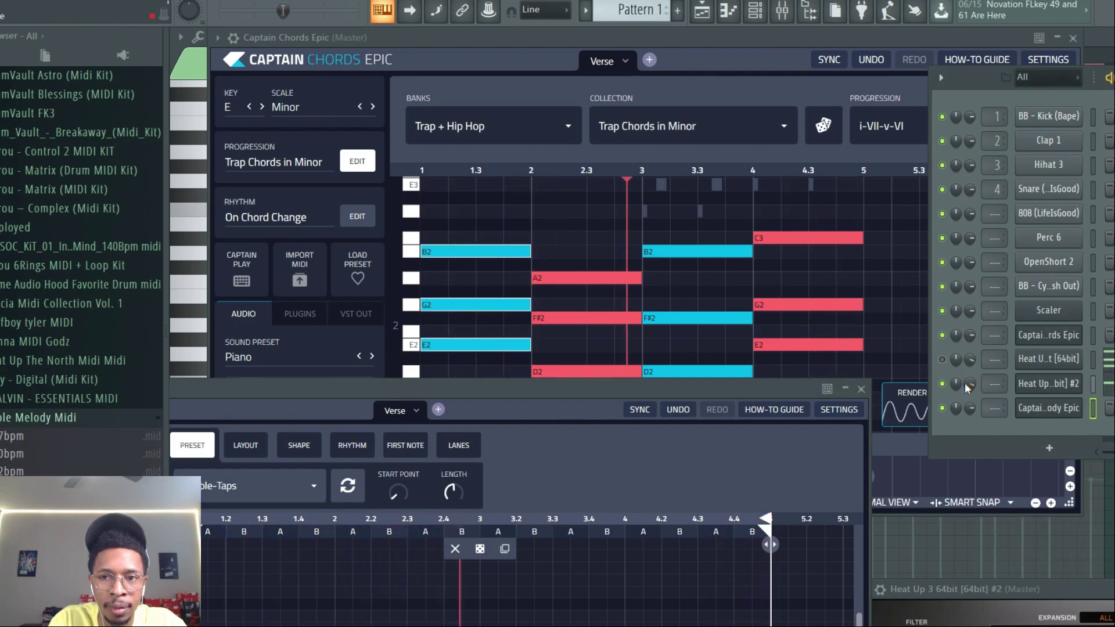
drag(959, 589, 465, 374)
mouse_move(926, 421)
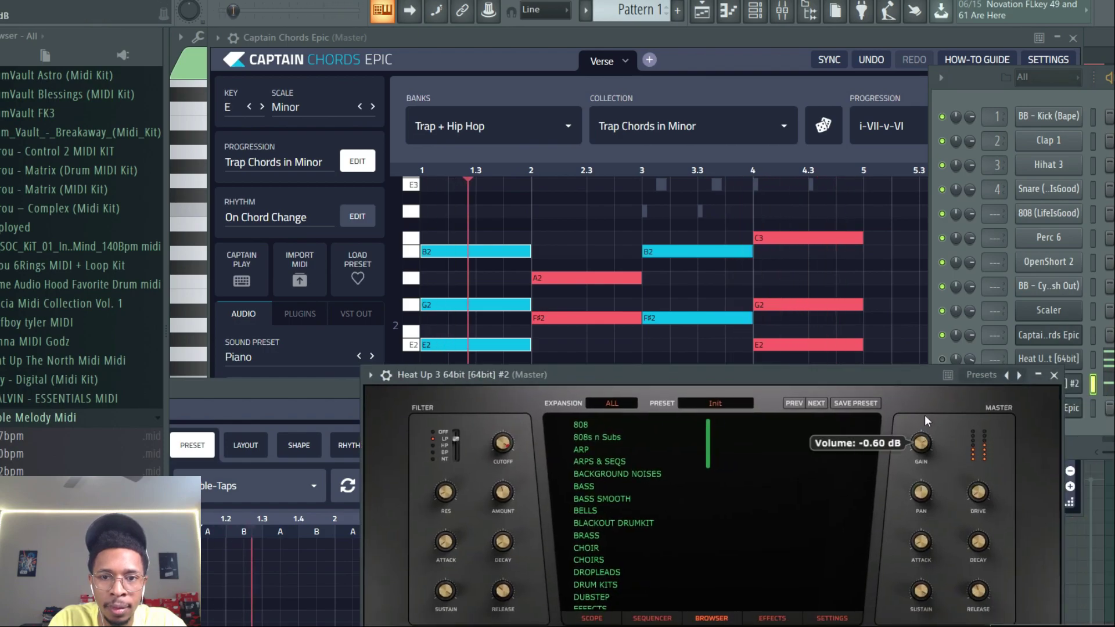
drag(581, 375, 987, 445)
click(944, 359)
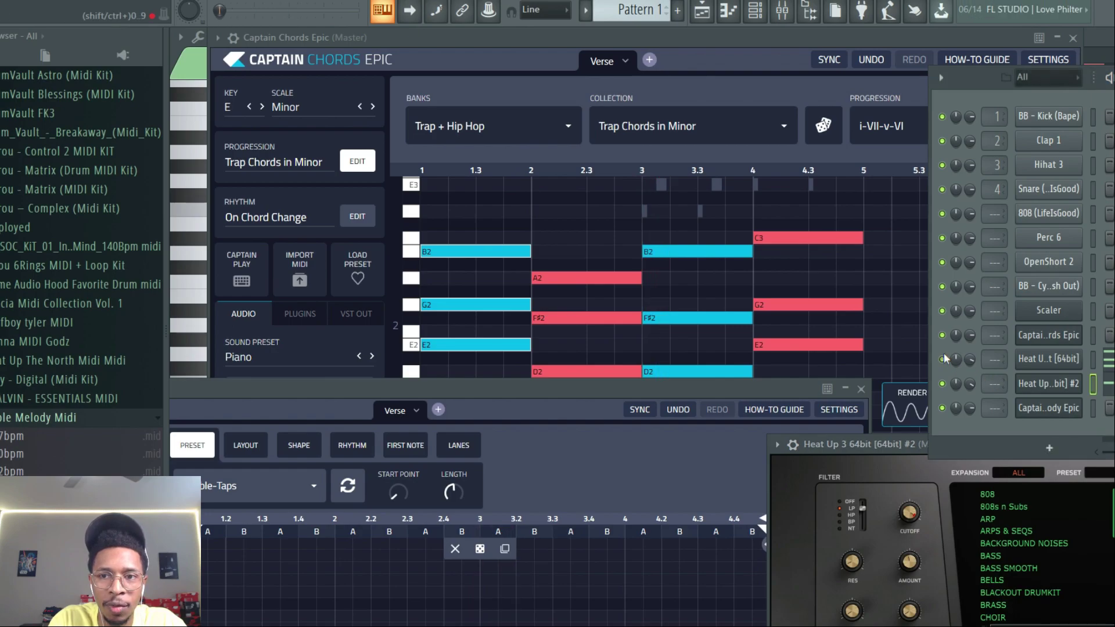
drag(667, 389, 840, 82)
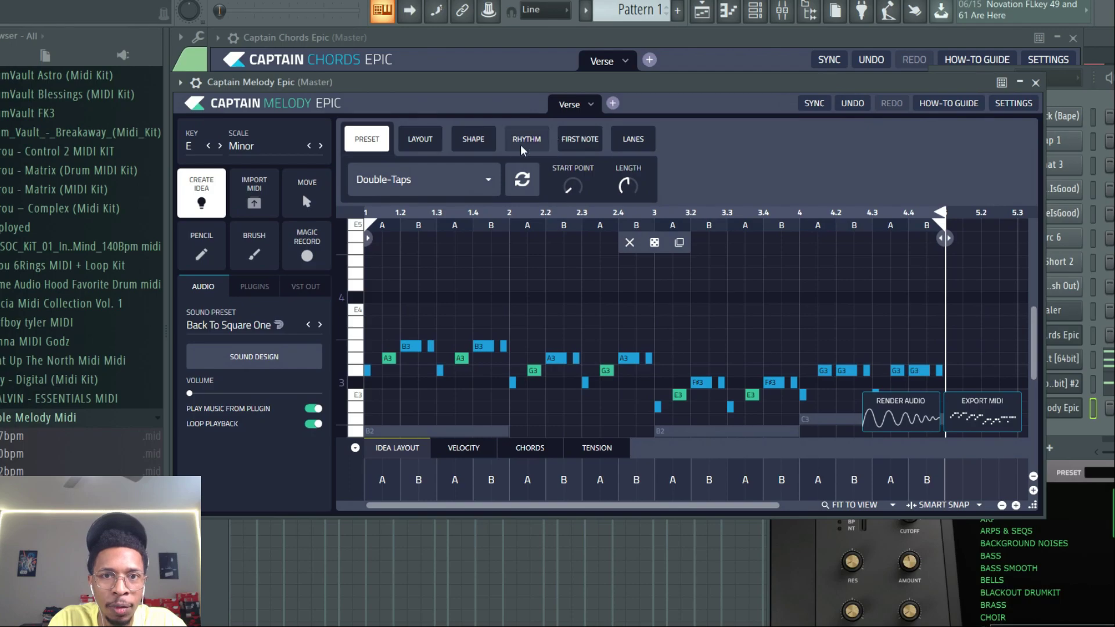
- Change the melody idea's layout to AAAB
click(428, 187)
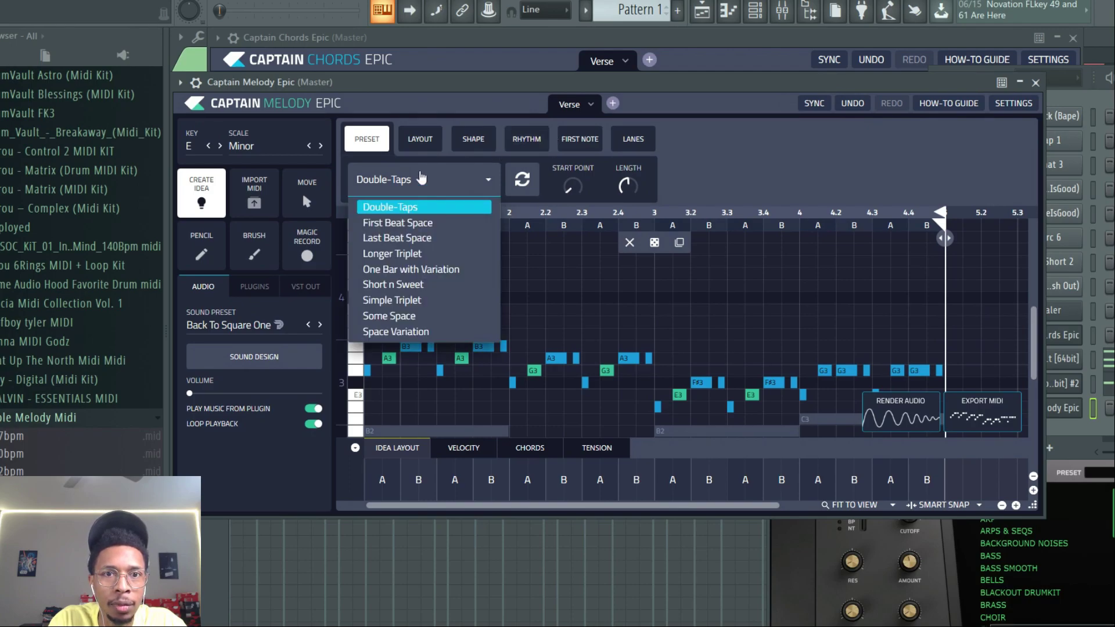
click(411, 143)
click(410, 143)
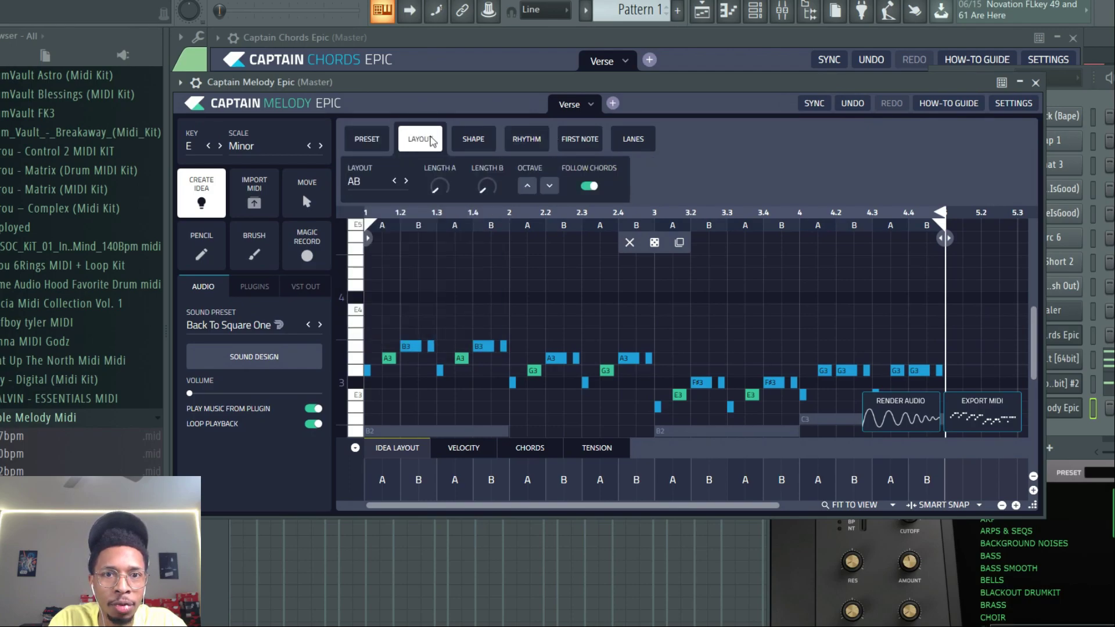
click(378, 191)
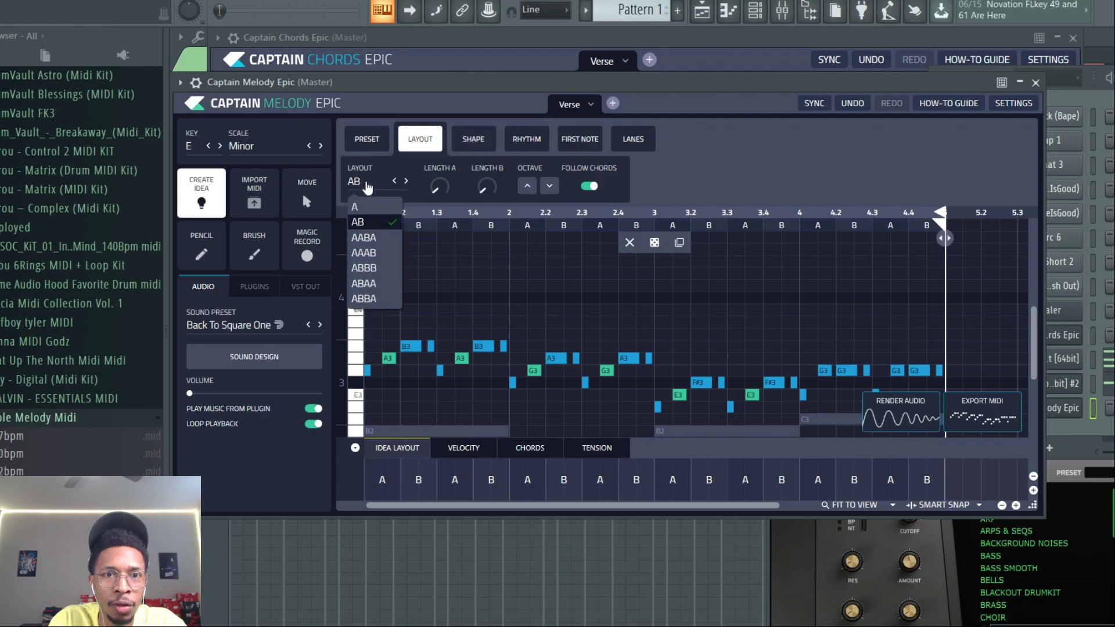
click(373, 258)
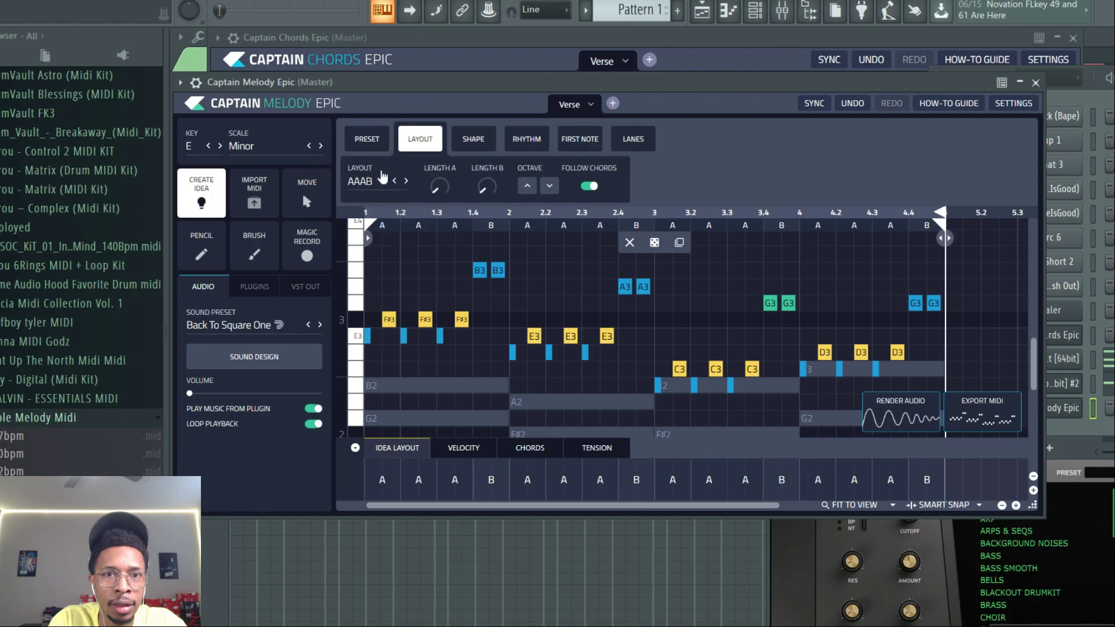
- Apply the Space Variation preset to the melody idea and randomize the idea box
click(366, 139)
click(376, 180)
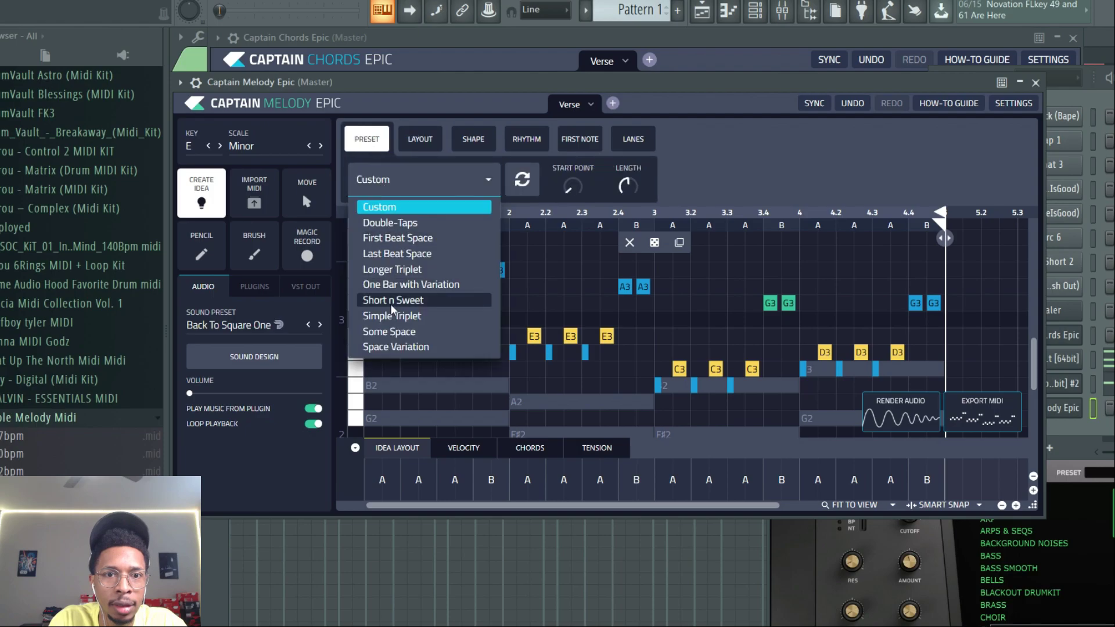
click(393, 351)
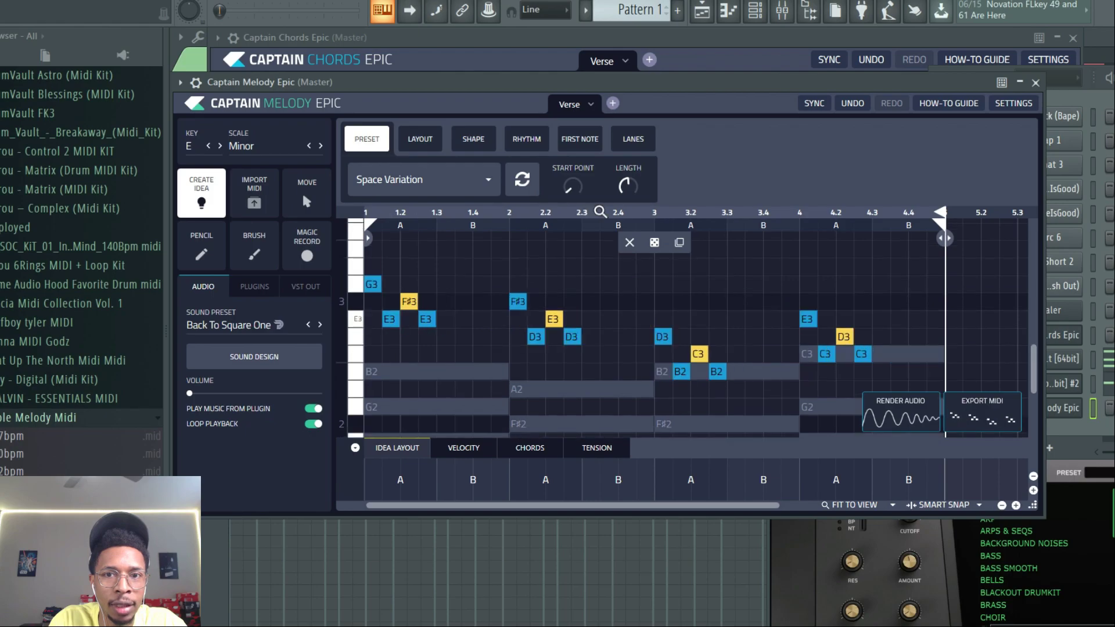
click(655, 243)
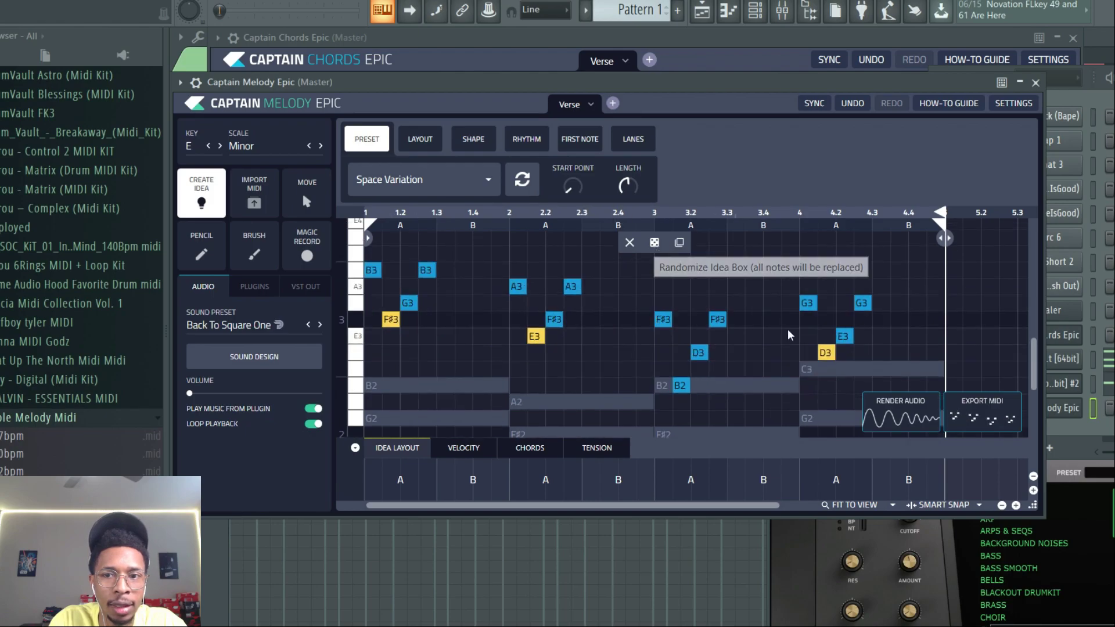
- Move the two Heat Up 3 channels to the top of the channel rack
click(1049, 385)
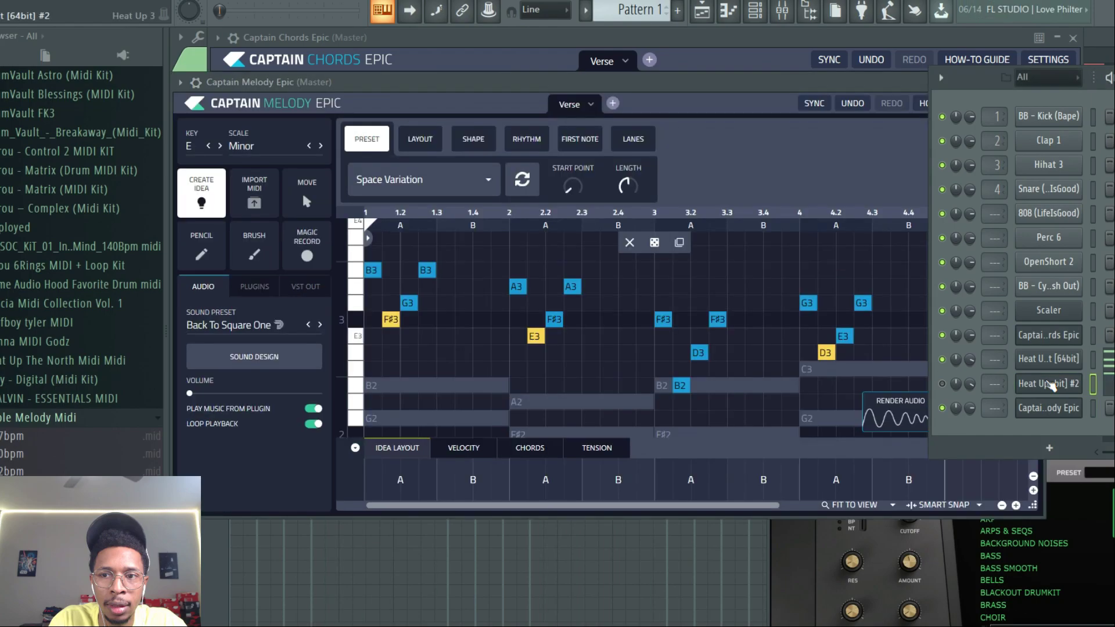
click(942, 384)
key(space)
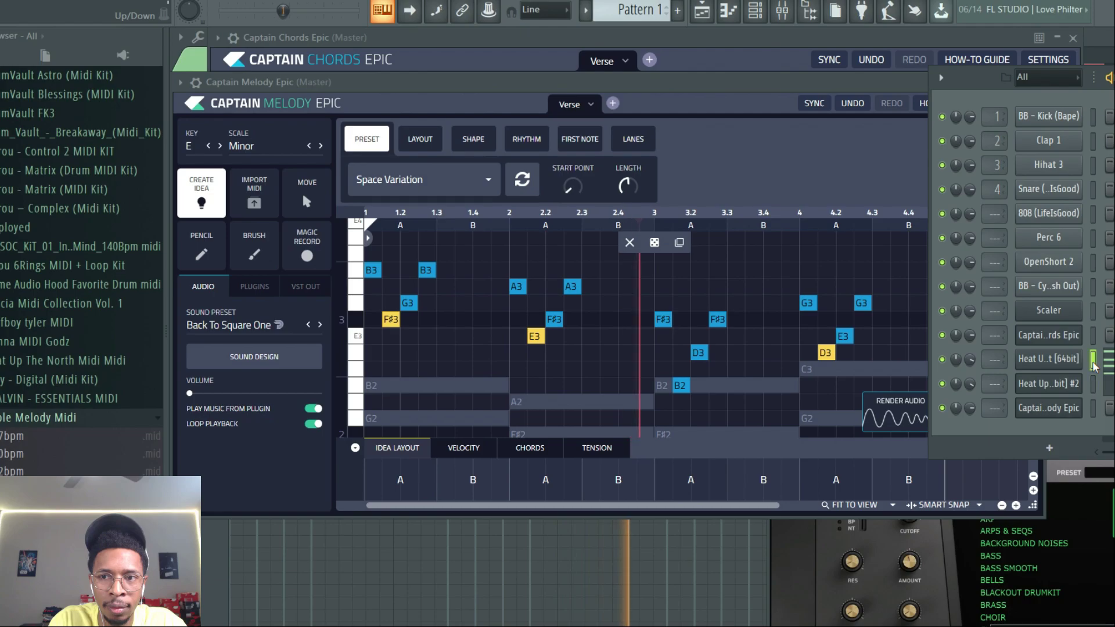
key(alt+Up)
key(alt+Up)
key(alt+Up)
key(alt+Up)
key(alt+Up)
key(alt+Up)
key(alt+Up)
key(alt+Up)
key(alt+Up)
key(alt+Up)
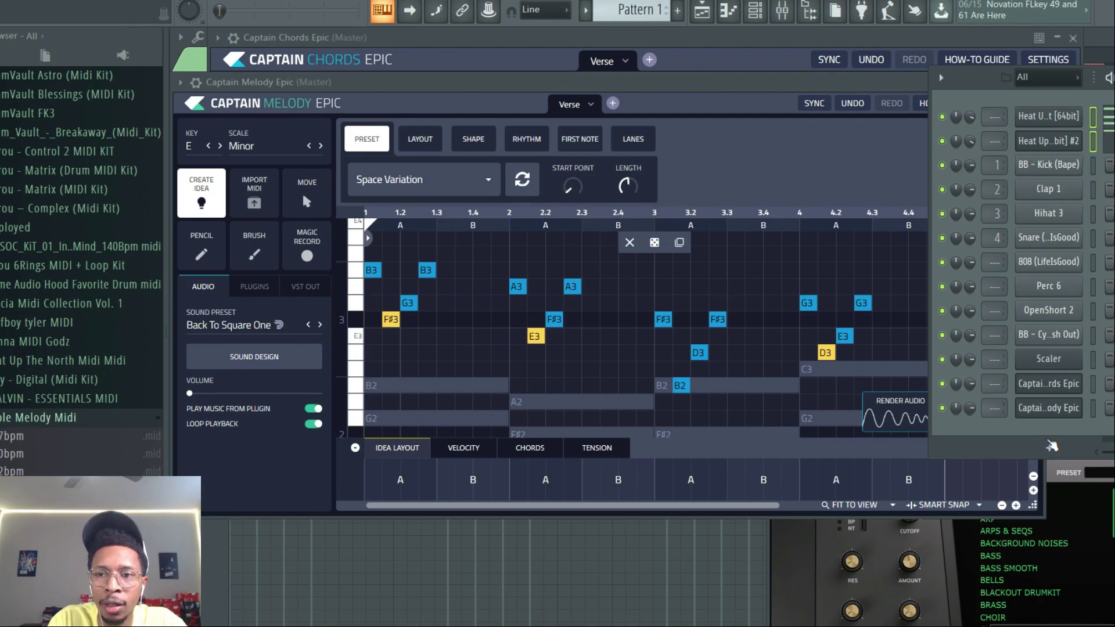
- Add a Pilot Melody channel and choose Pilot Plugins as its chord progression source
click(1052, 445)
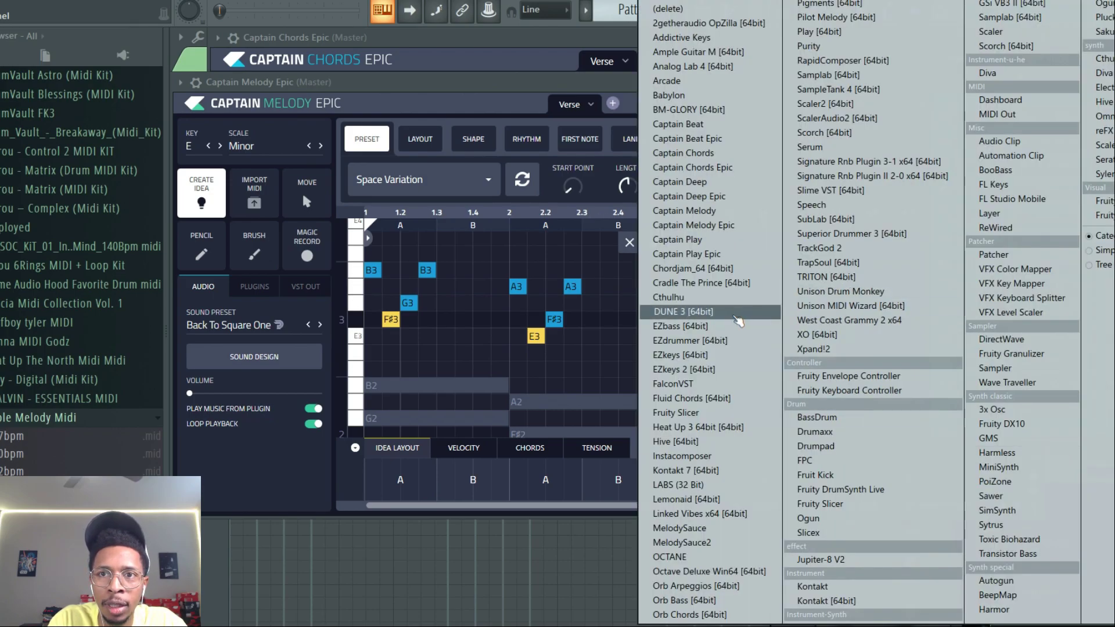
click(822, 17)
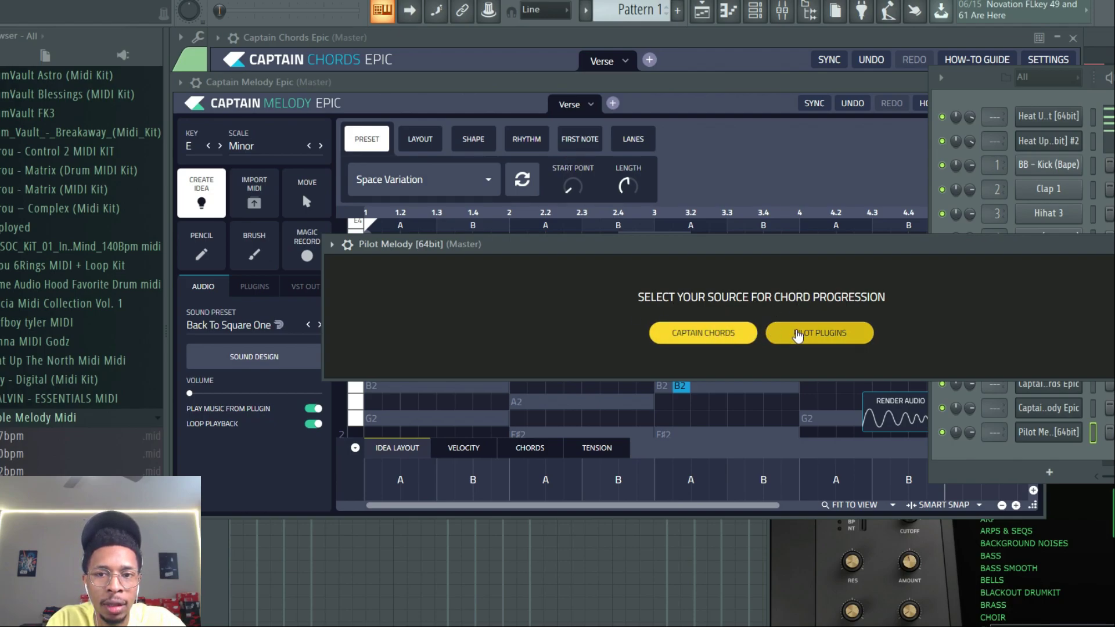
click(736, 336)
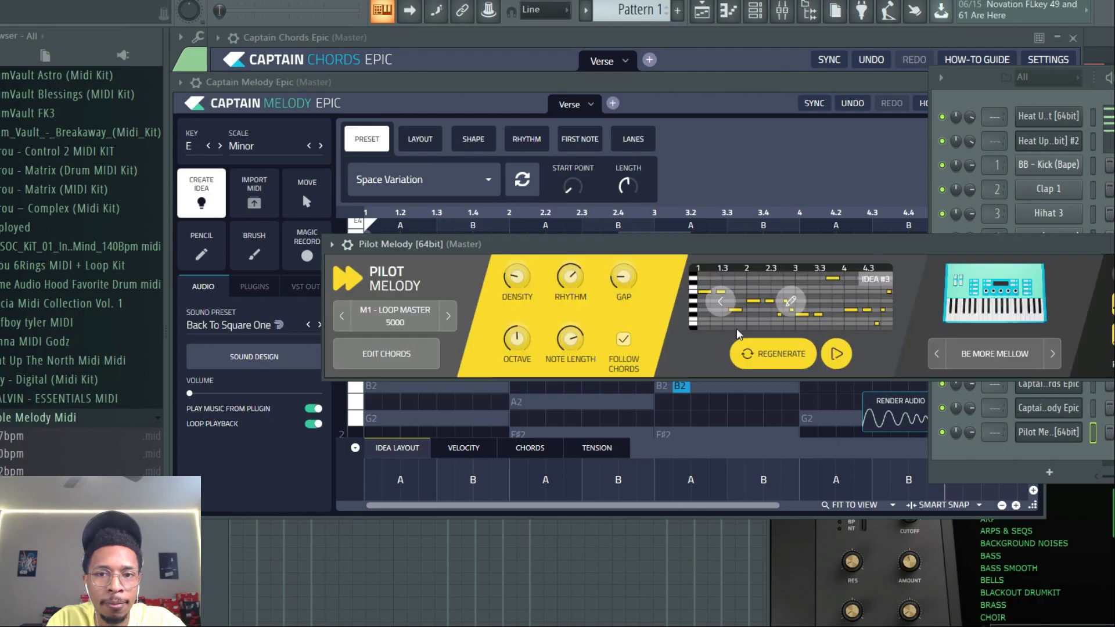
drag(845, 256, 756, 162)
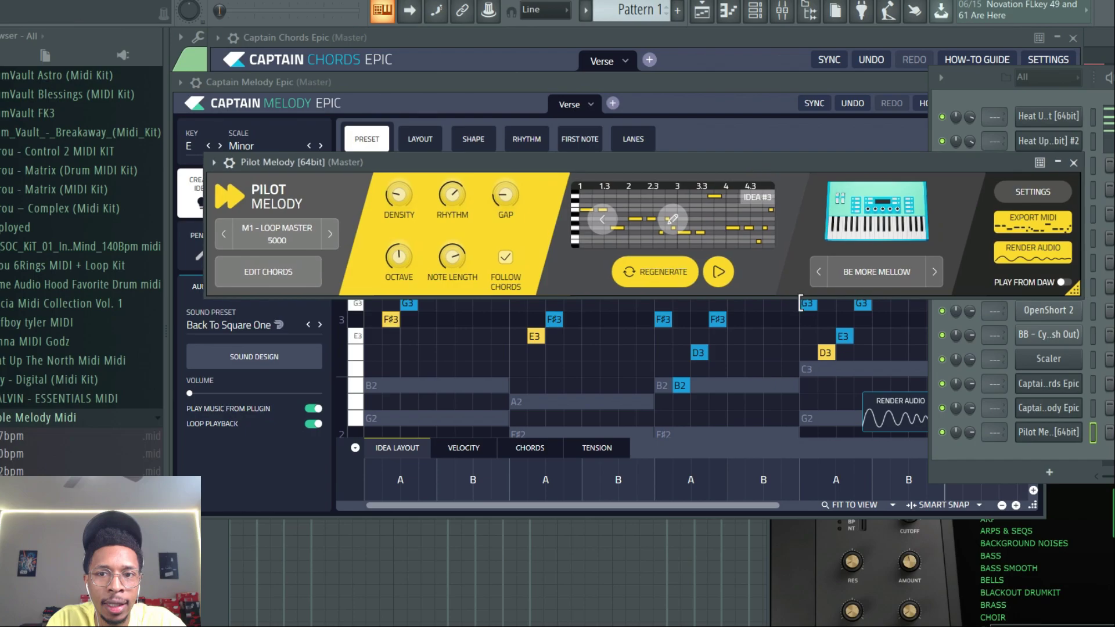
- Clone the second Heat Up 3 channel and load the ALEO [AFROTRAP] preset from BELLS on it
drag(1073, 288, 820, 295)
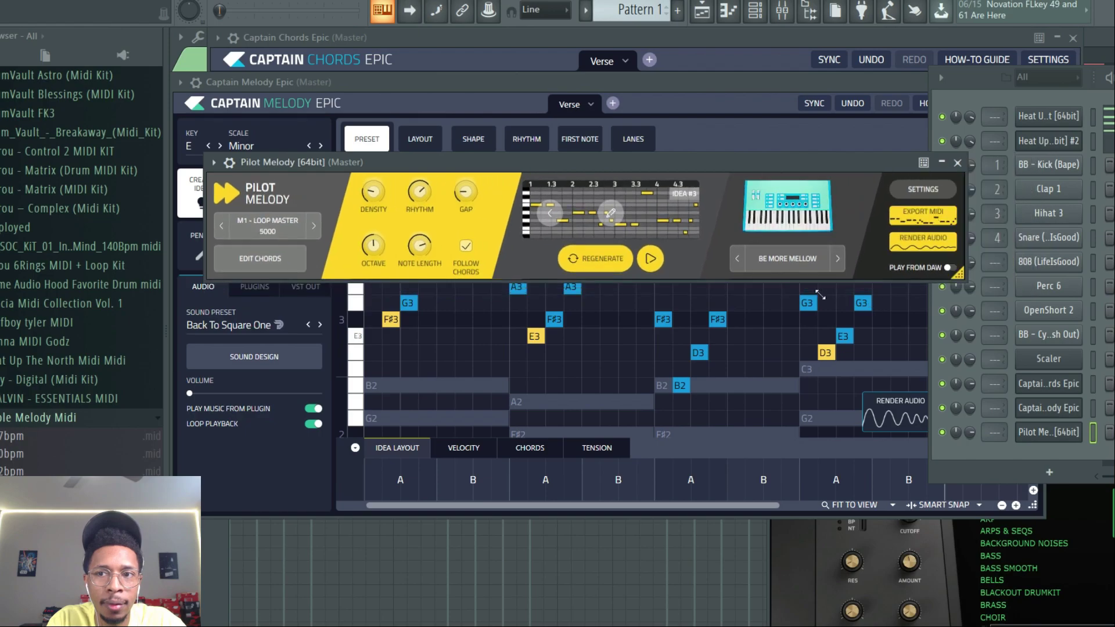
right_click(1033, 141)
click(946, 273)
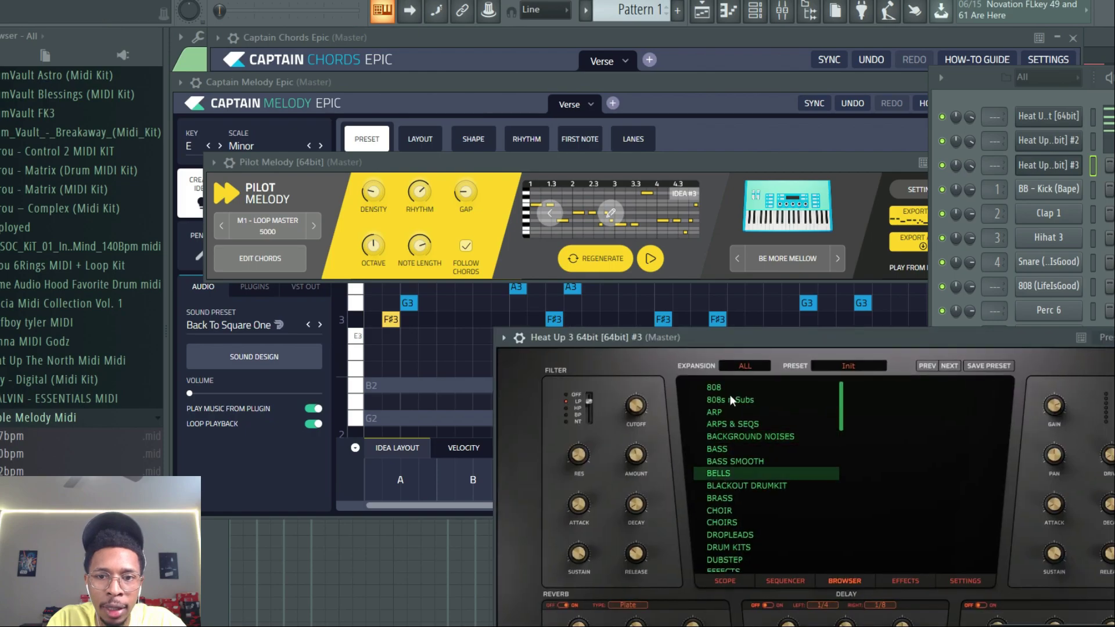
click(718, 473)
click(867, 451)
drag(838, 343, 1024, 524)
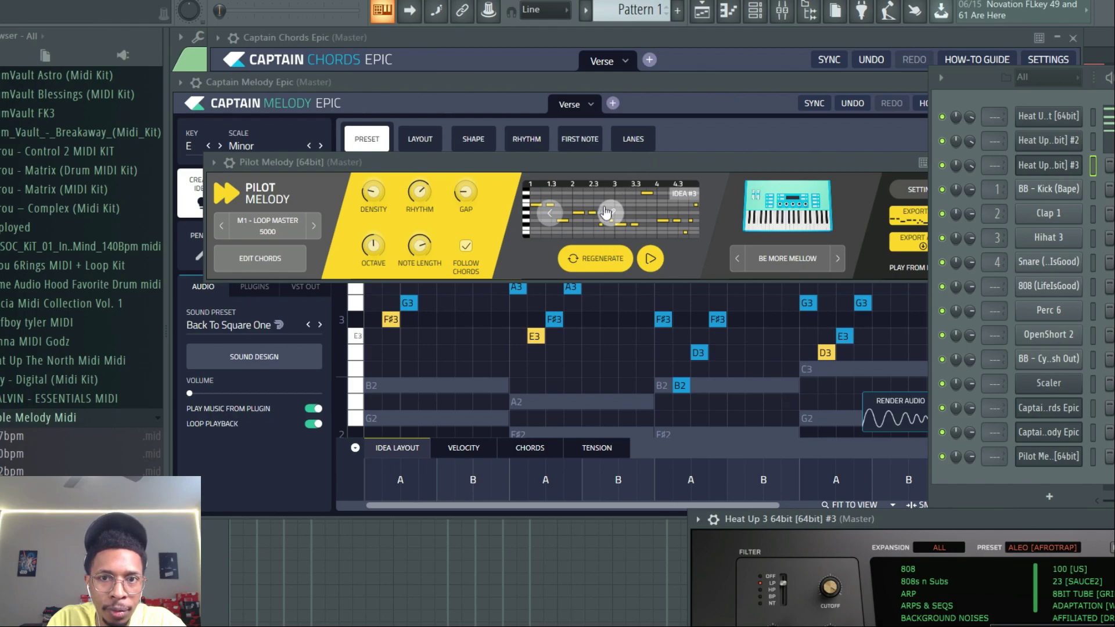
- Open Pilot Melody's piano roll and switch to the M2 - STAR DUST preset
click(607, 213)
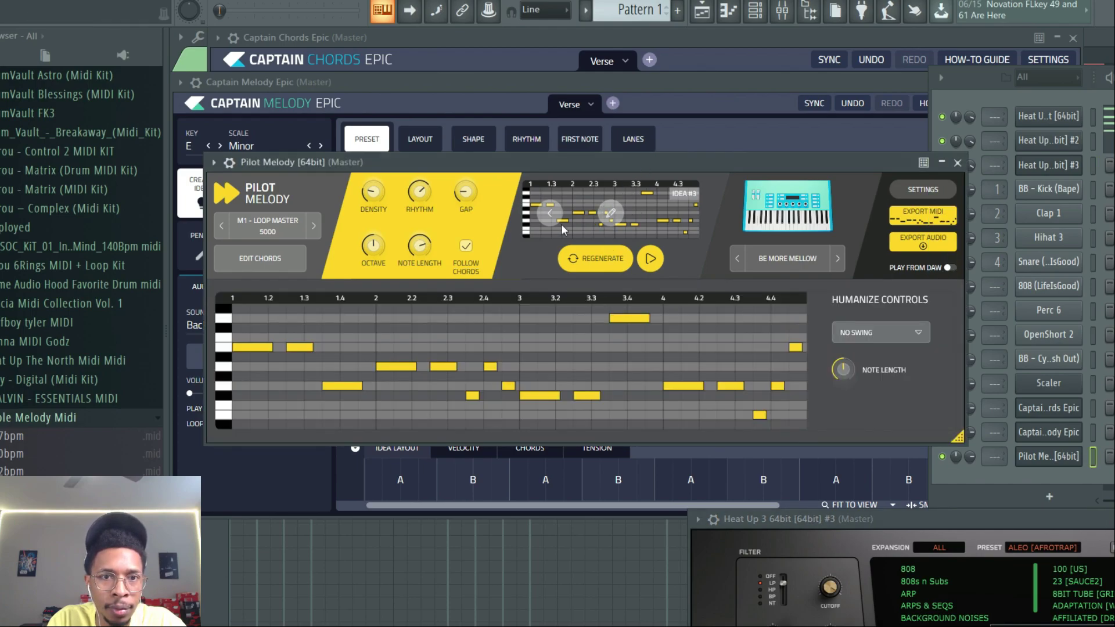
click(315, 226)
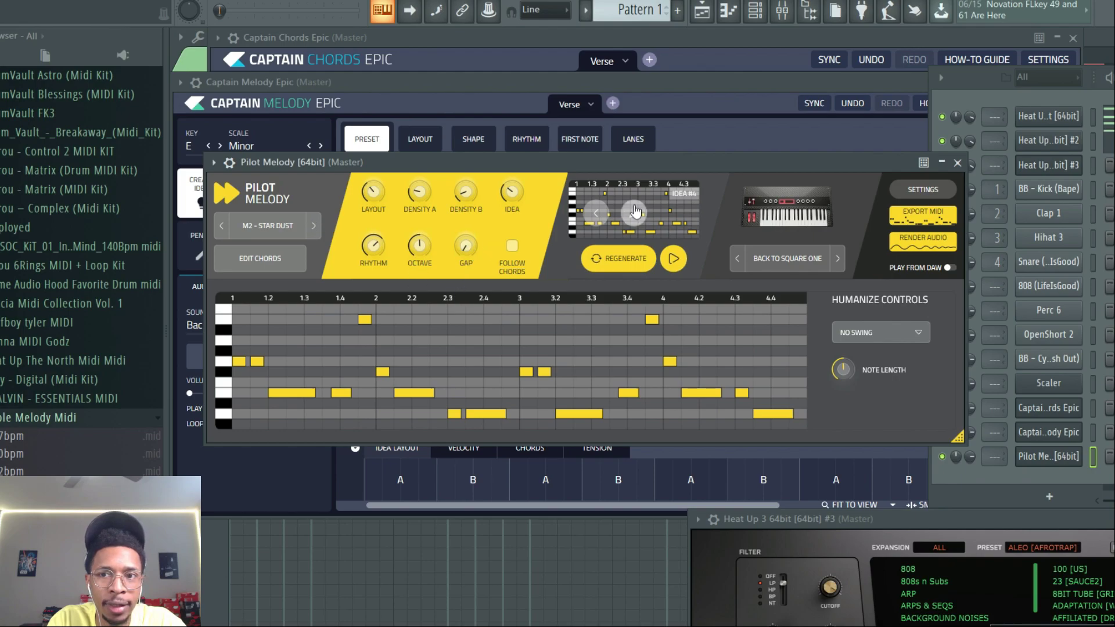
- Drag Pilot Melody's MIDI onto the bells Heat Up 3 channel and play the pattern
drag(932, 216, 932, 216)
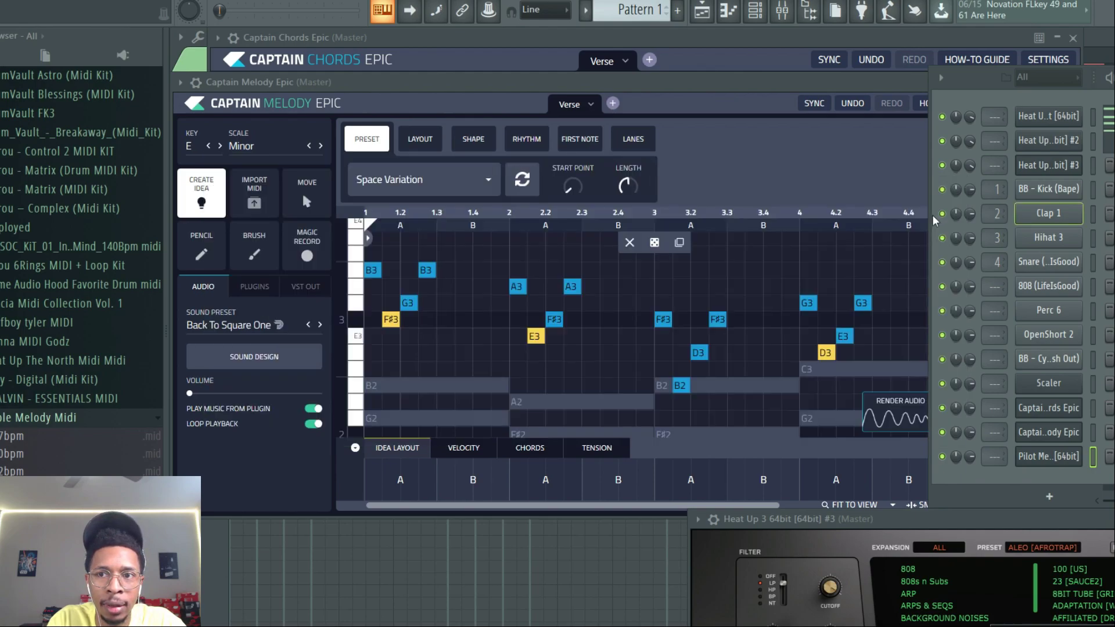
drag(1043, 168, 1051, 165)
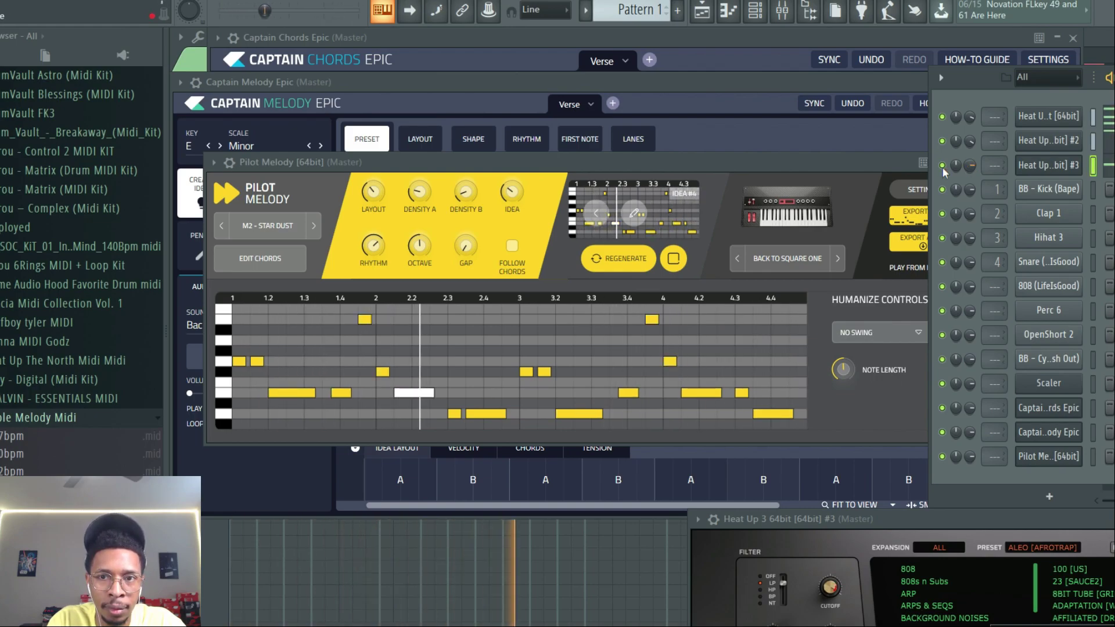
click(827, 167)
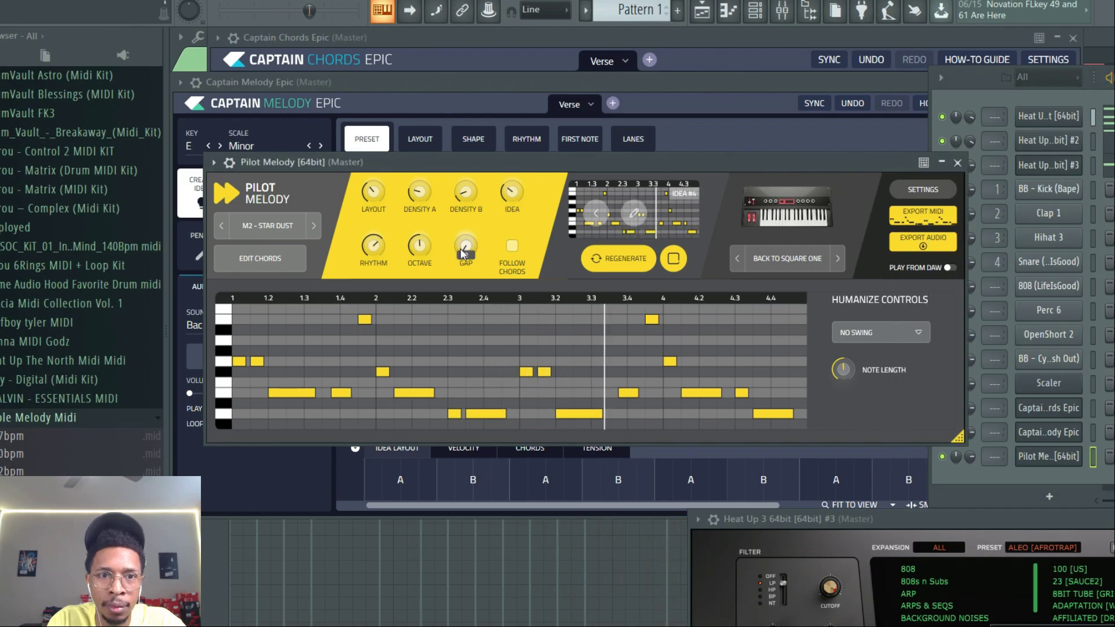
key(space)
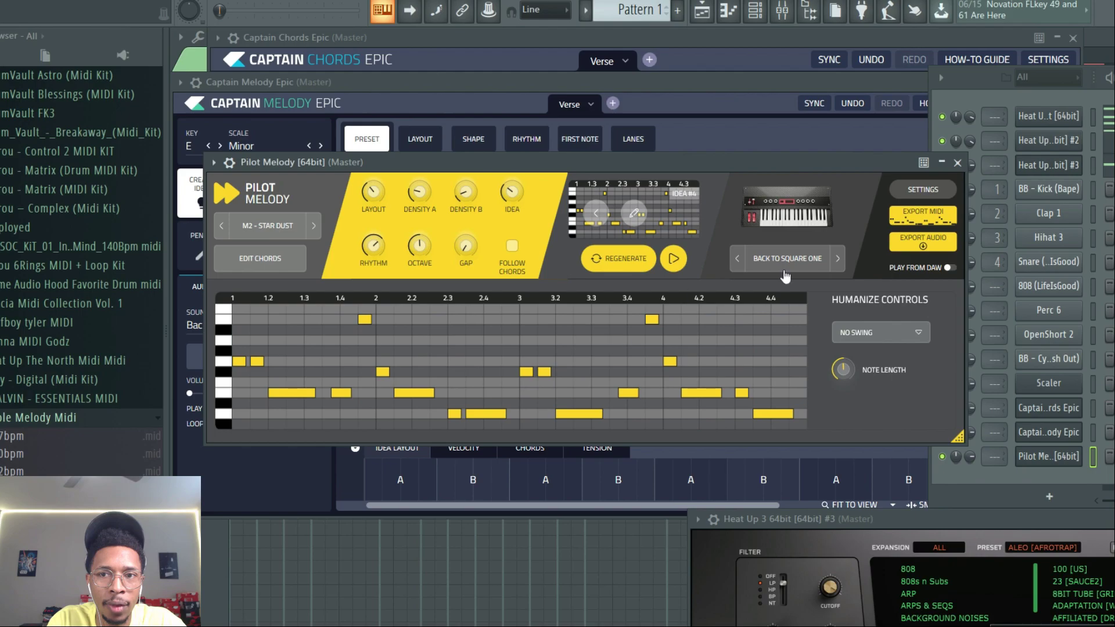
click(923, 195)
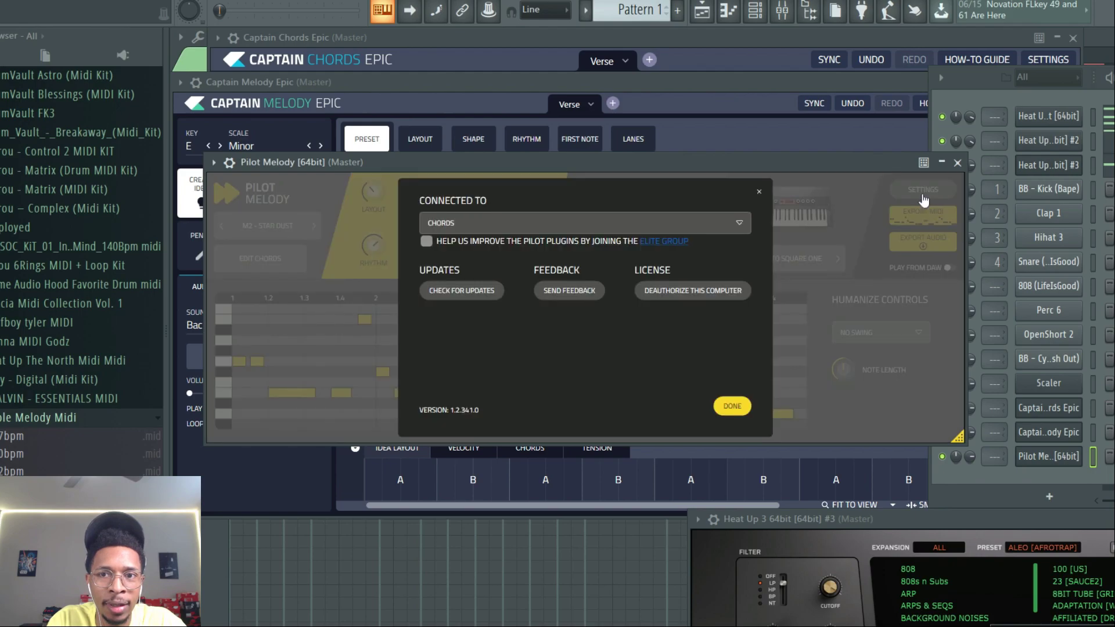
click(732, 406)
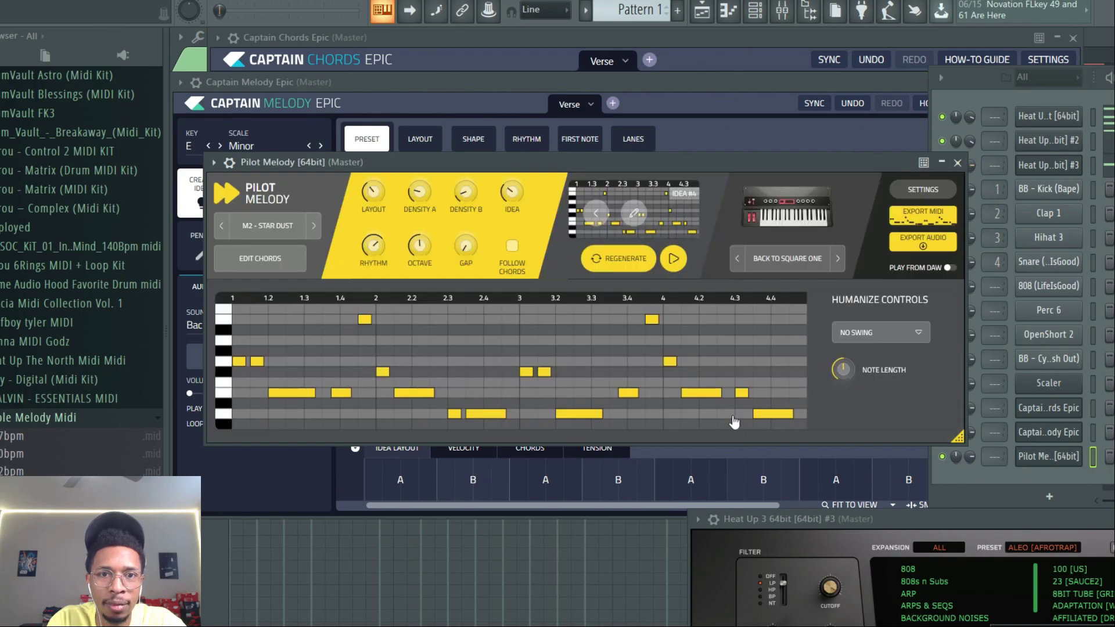
click(258, 262)
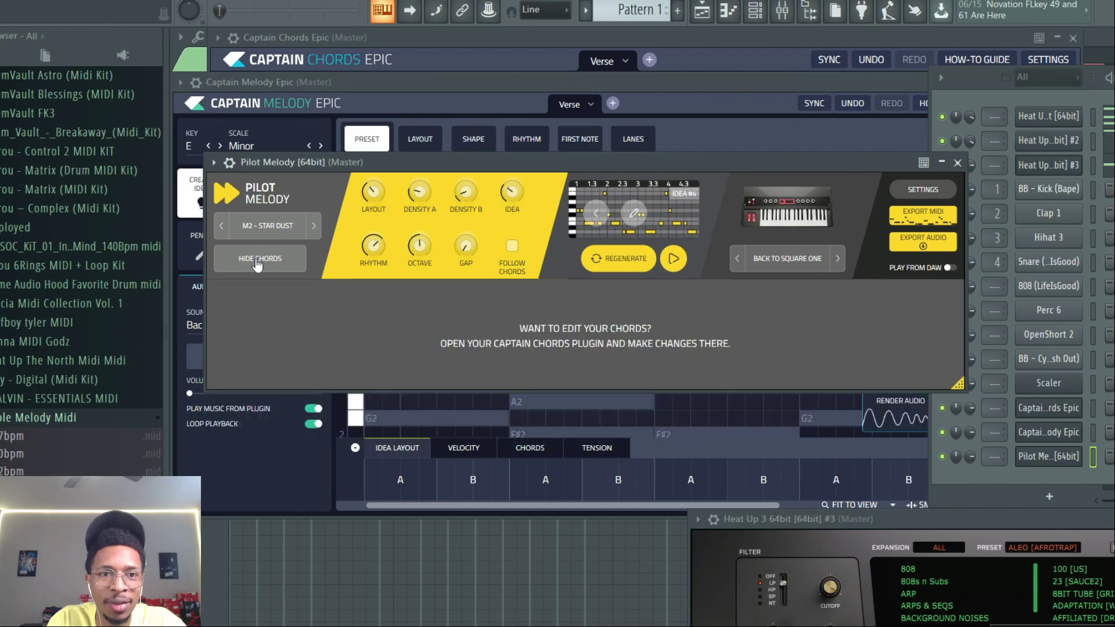
click(258, 262)
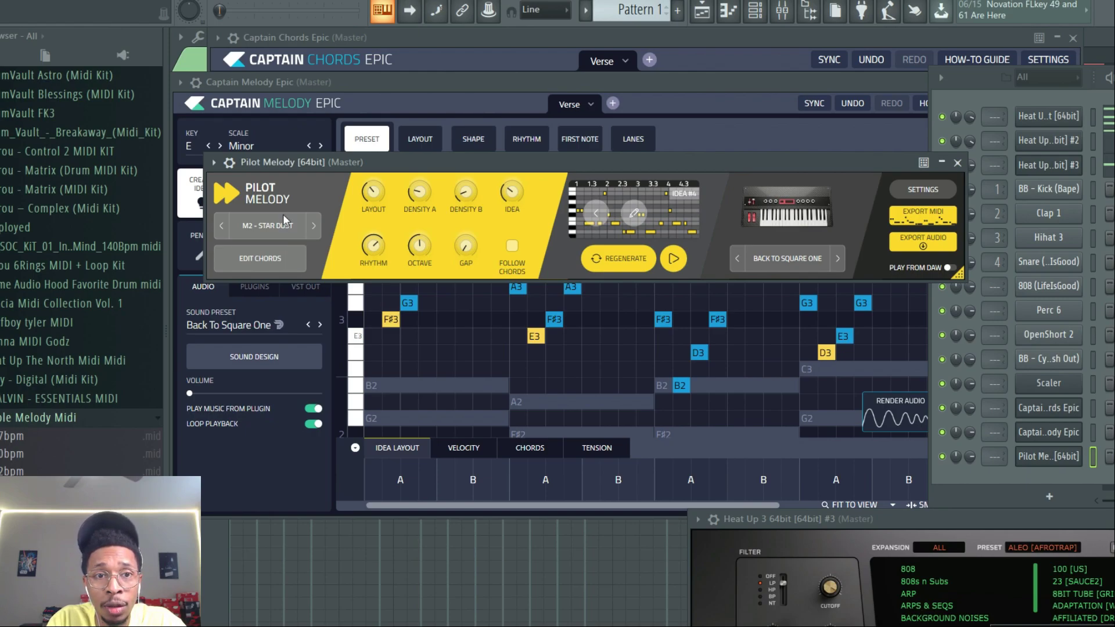
- Switch Pilot Melody to the M4 - ANDROMEDA preset and play the pattern
click(284, 226)
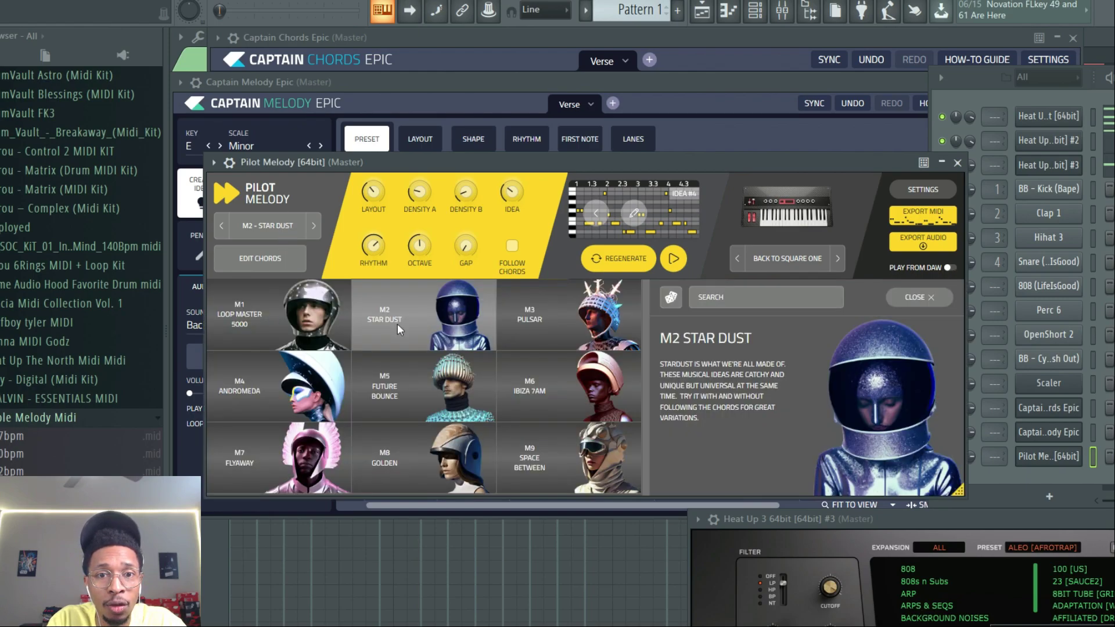
click(534, 317)
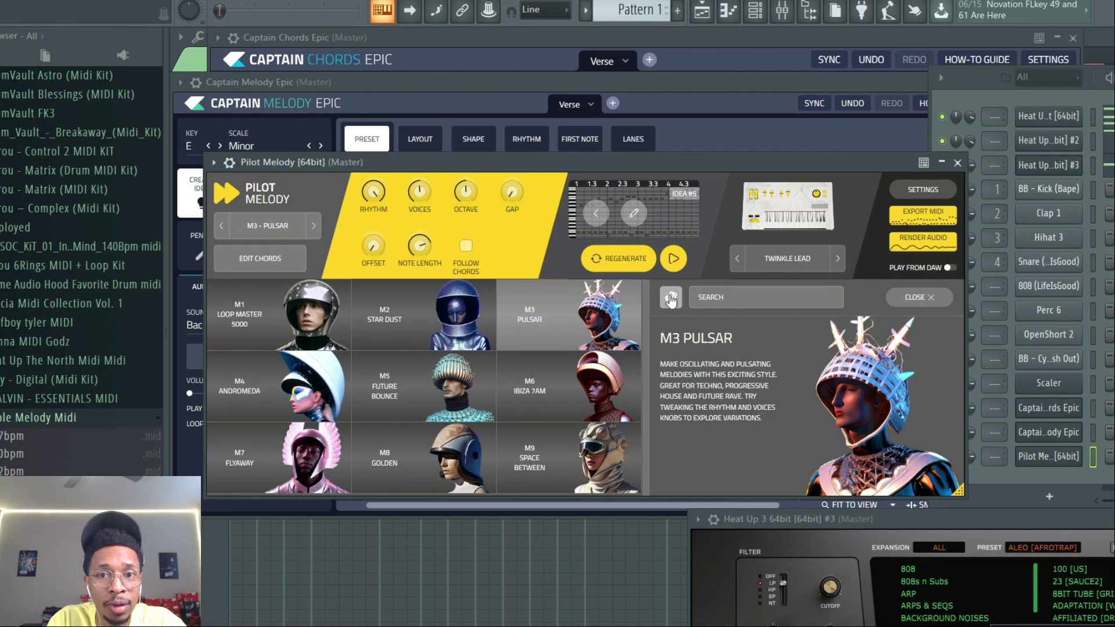
click(671, 298)
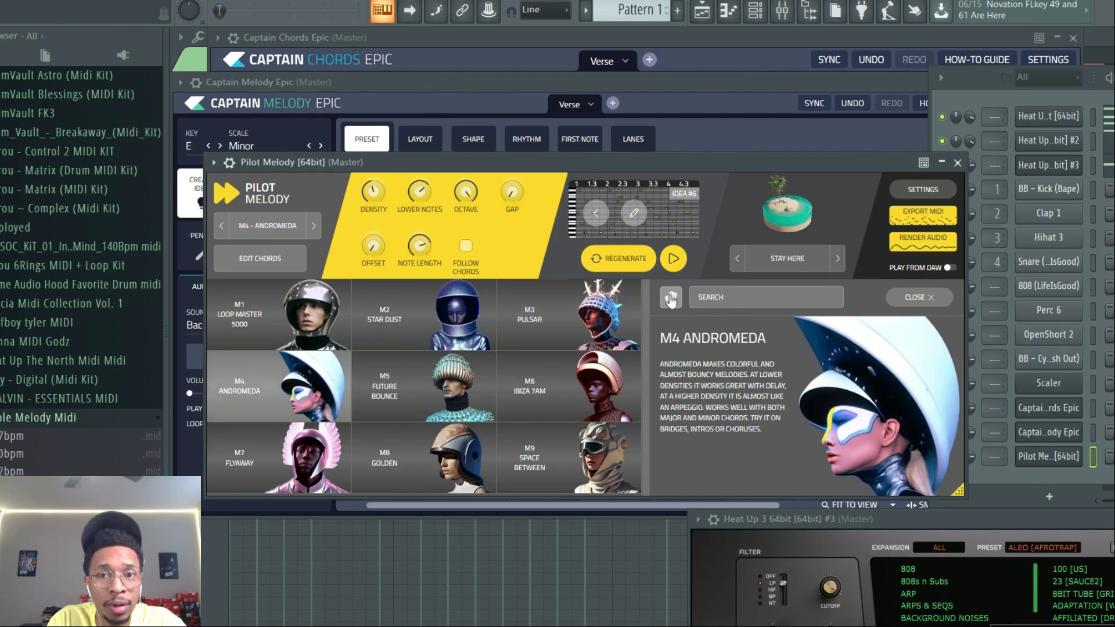
click(920, 297)
key(space)
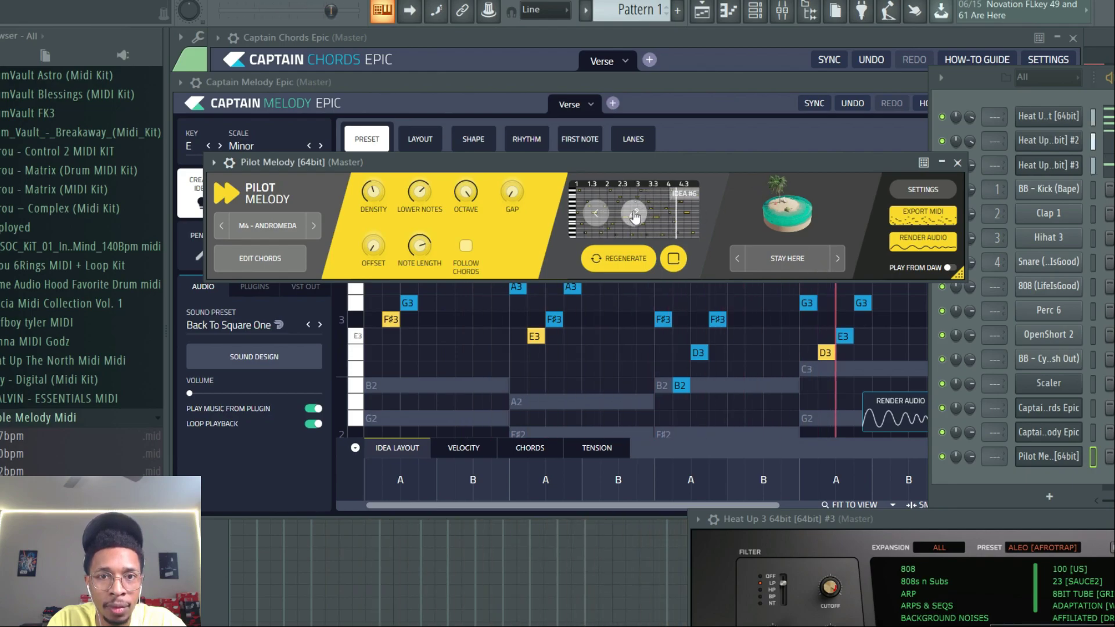
- Enable Follow Chords in Pilot Melody and regenerate the melody
click(466, 245)
click(617, 261)
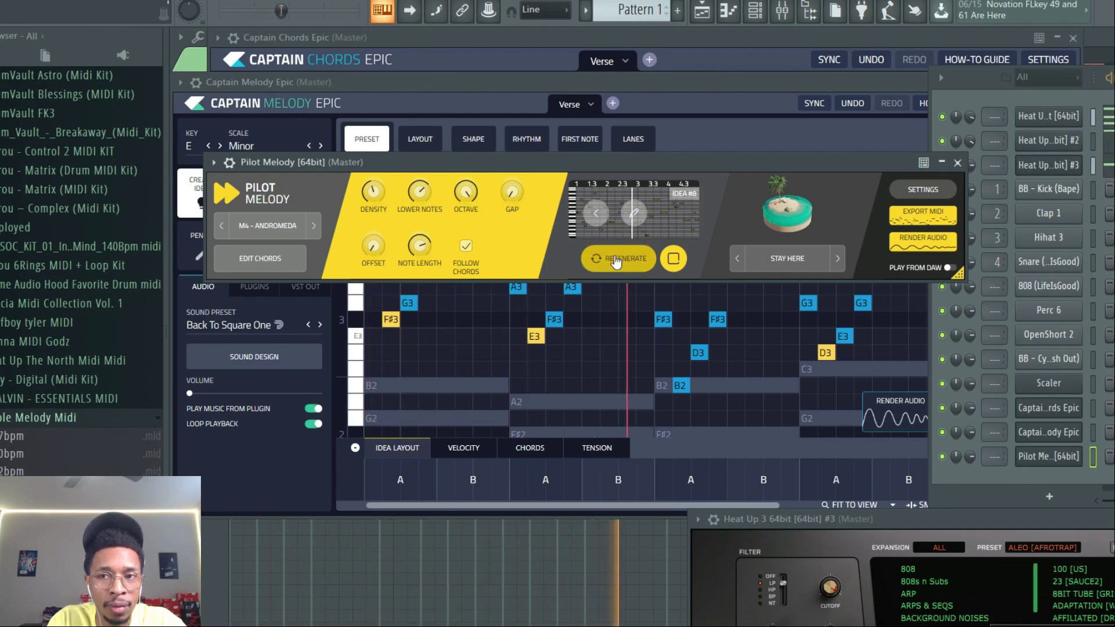
- Drag Pilot Melody's regenerated MIDI onto the third Heat Up 3 channel and play it
drag(898, 208, 1049, 163)
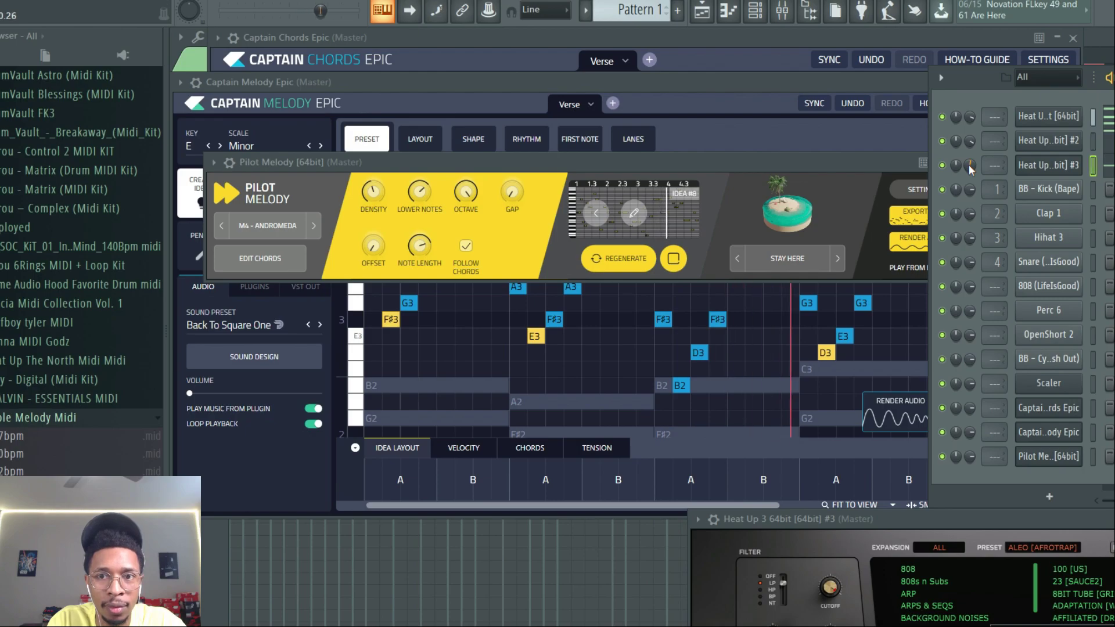
key(space)
- Add a Captain Deep Epic channel set to E Minor and preview its bass line
click(1054, 494)
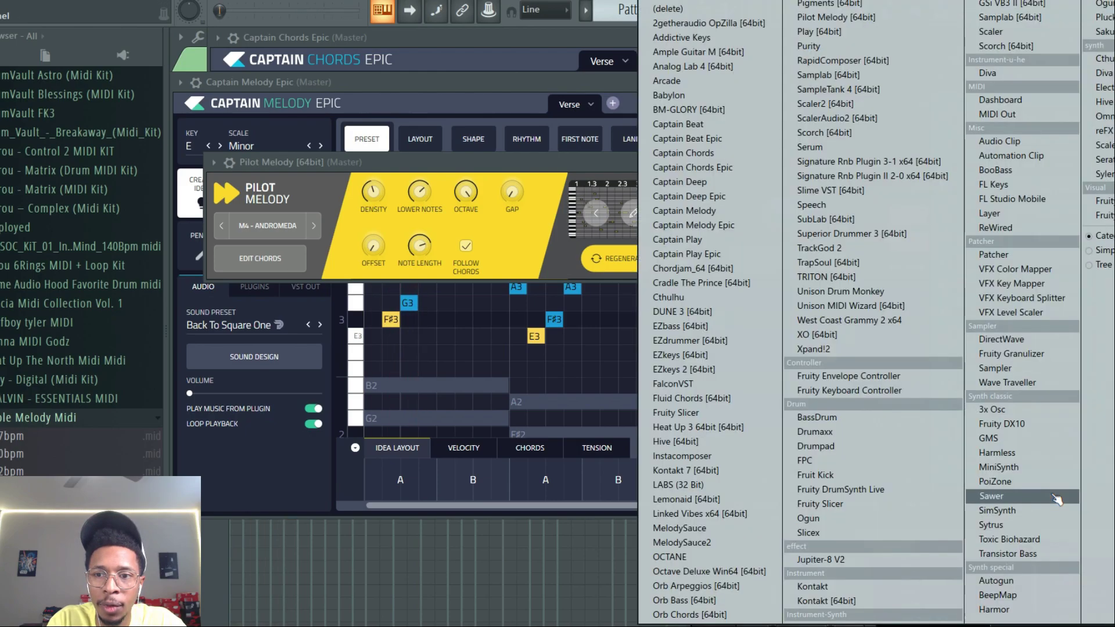
click(703, 197)
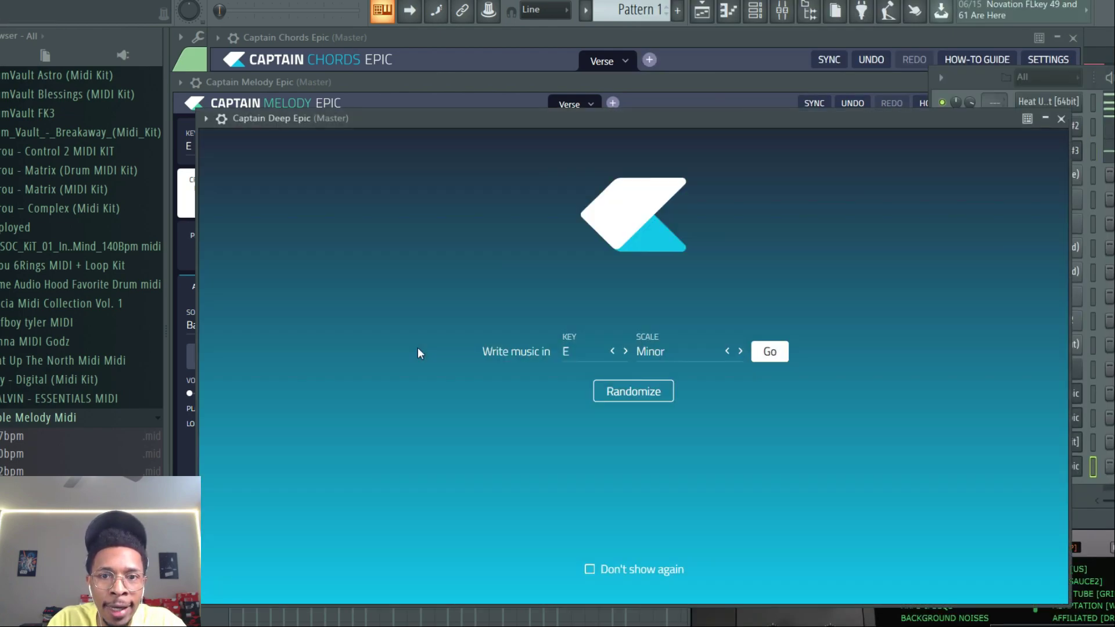
click(770, 353)
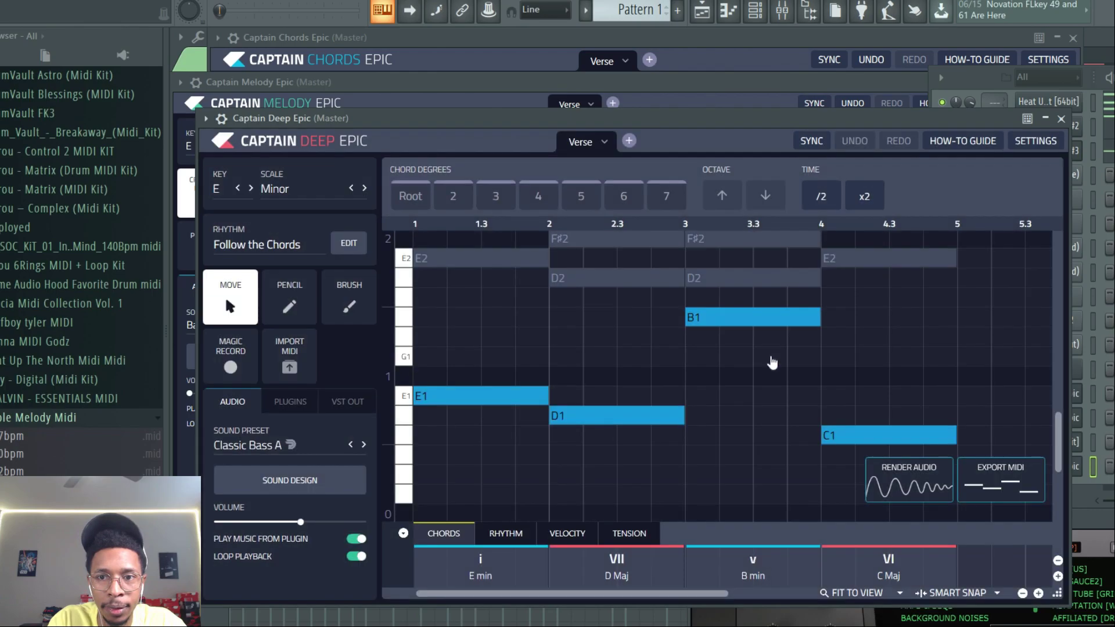
key(space)
key(space)
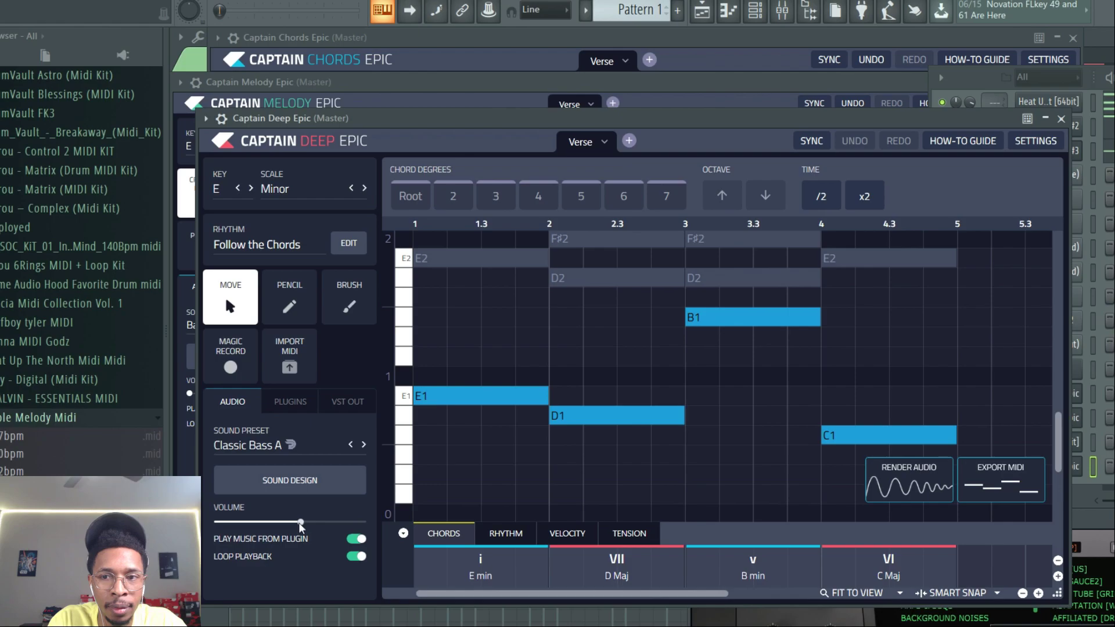
click(1077, 494)
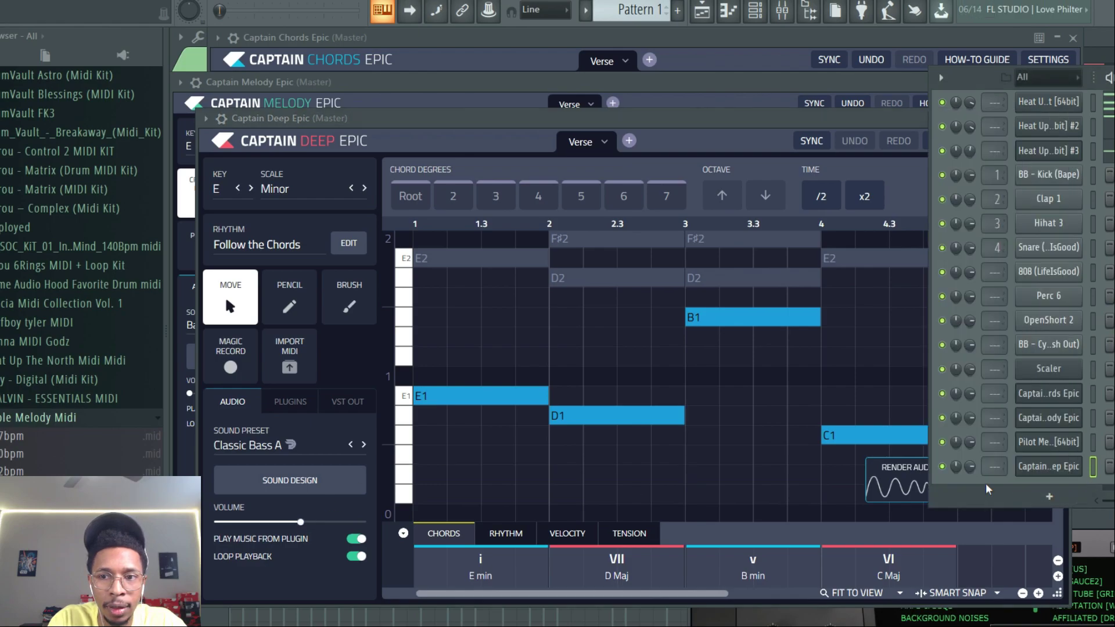
- Browse Captain Deep Epic's Trap bass sound presets by auditioning several of them
click(281, 443)
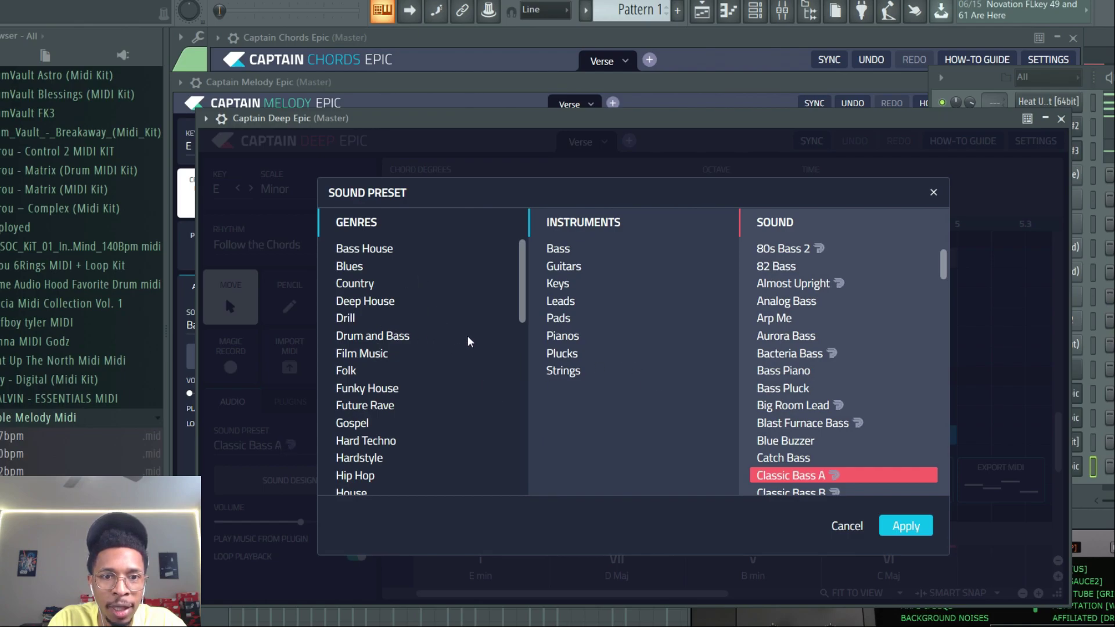
click(356, 480)
scroll(398, 427, down, 4)
scroll(398, 428, down, 5)
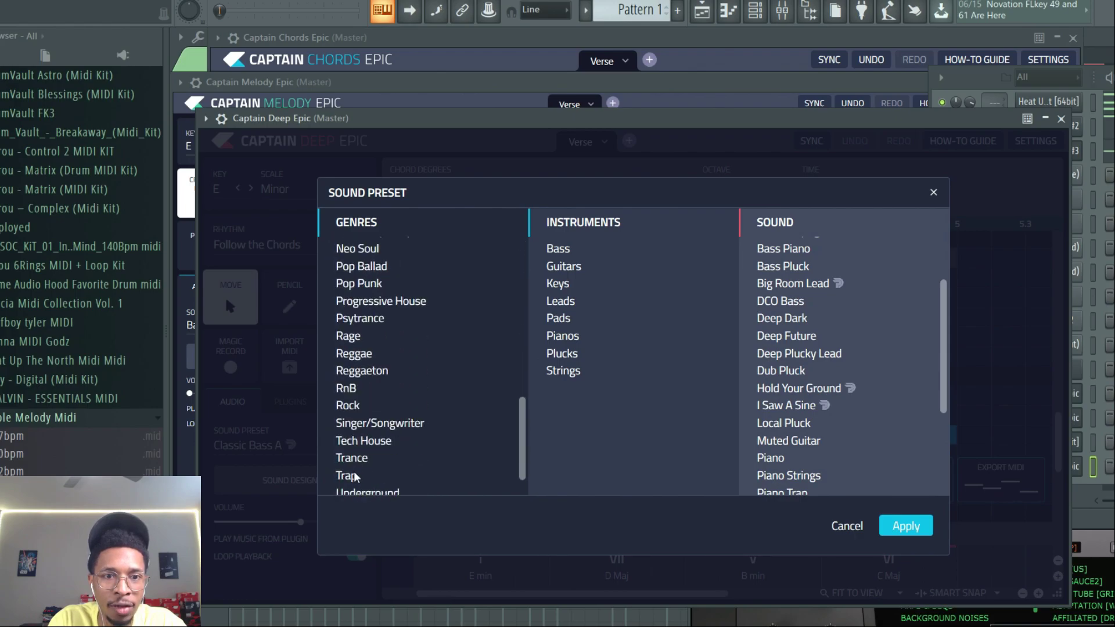
click(356, 478)
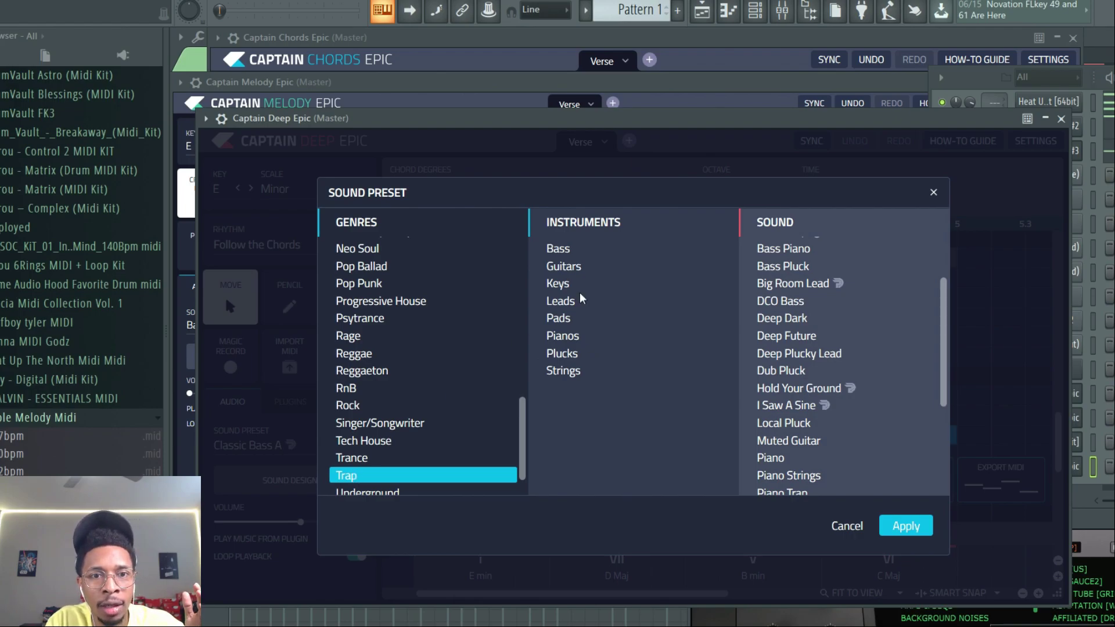
click(561, 249)
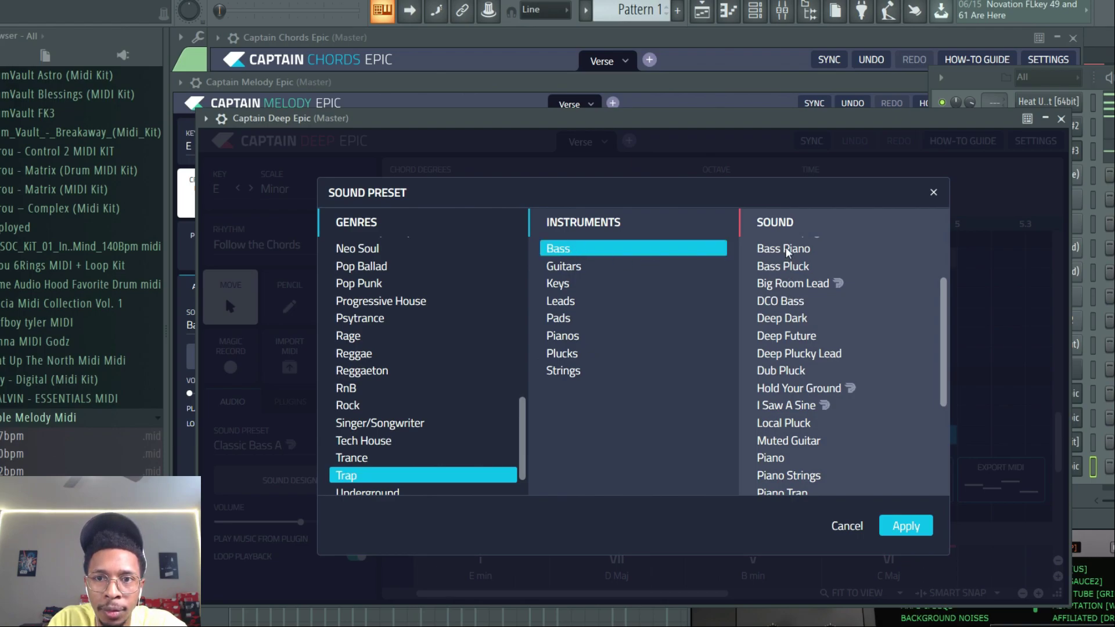
scroll(776, 403, down, 5)
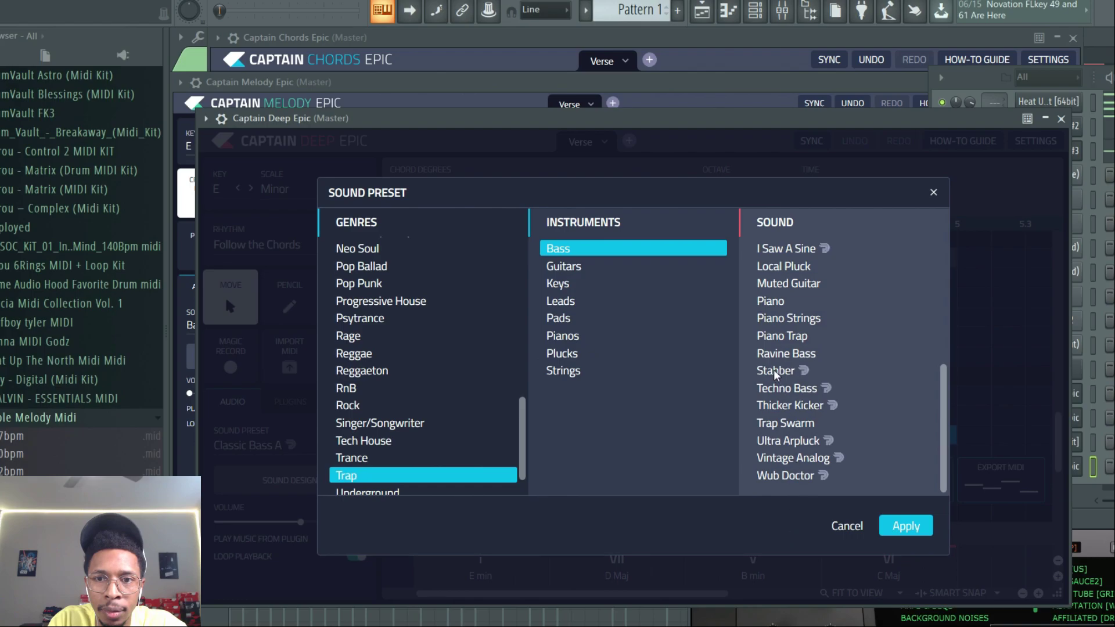
click(776, 372)
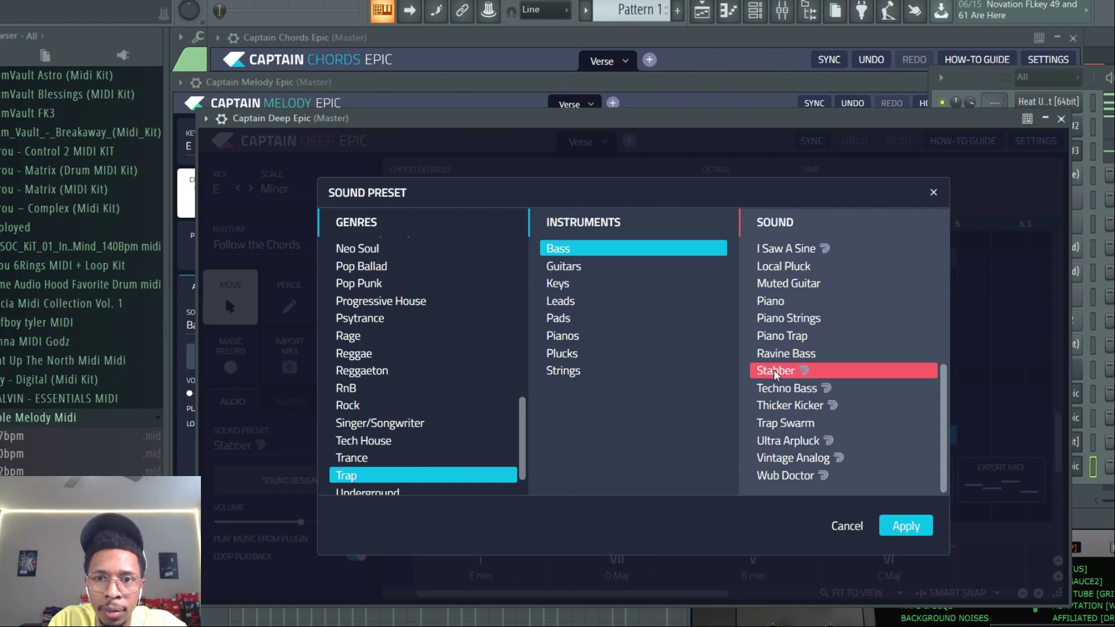
click(783, 392)
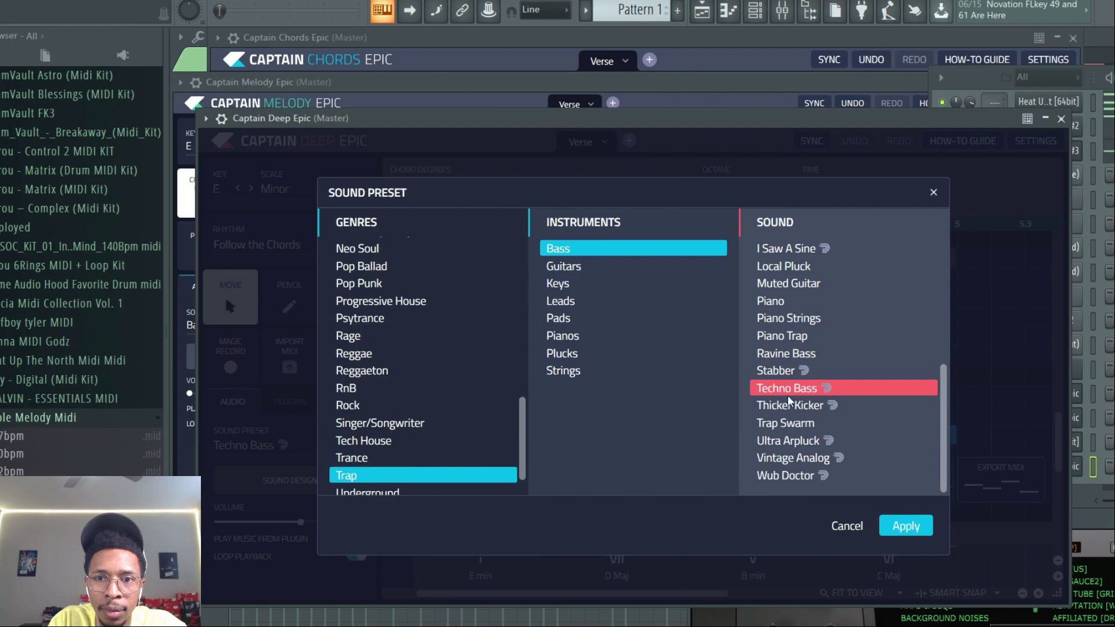
click(789, 405)
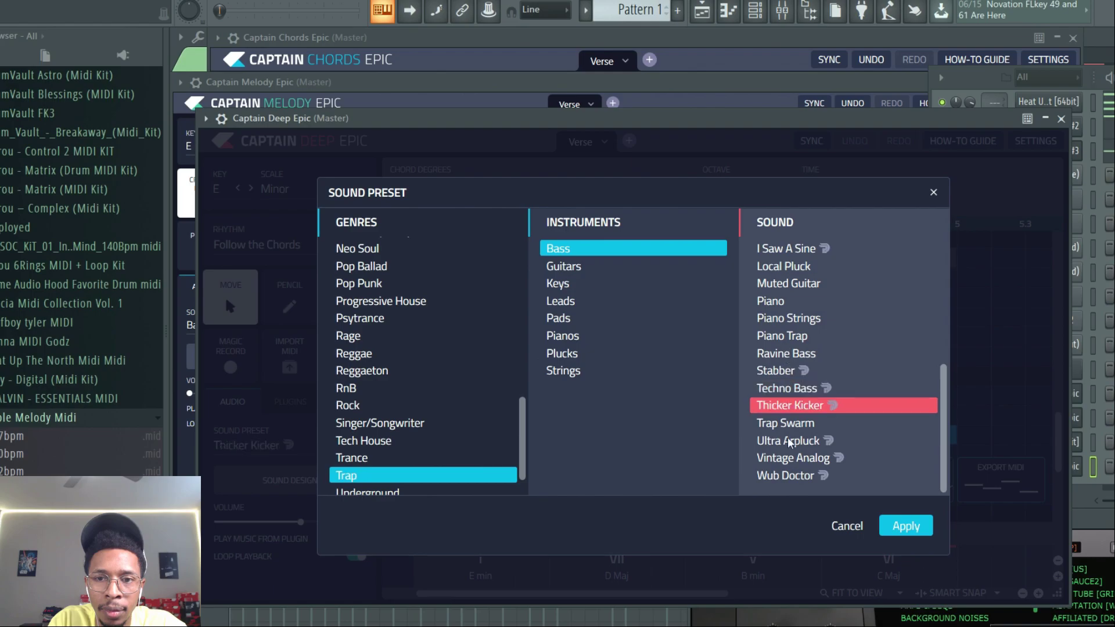
click(783, 478)
click(782, 461)
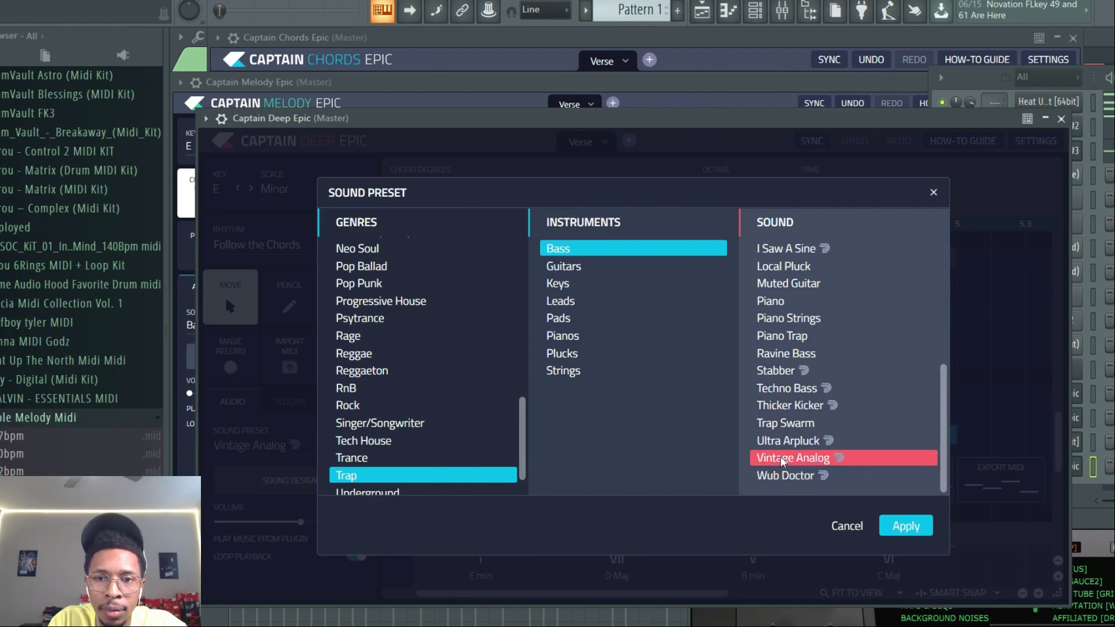
click(806, 442)
scroll(790, 326, up, 3)
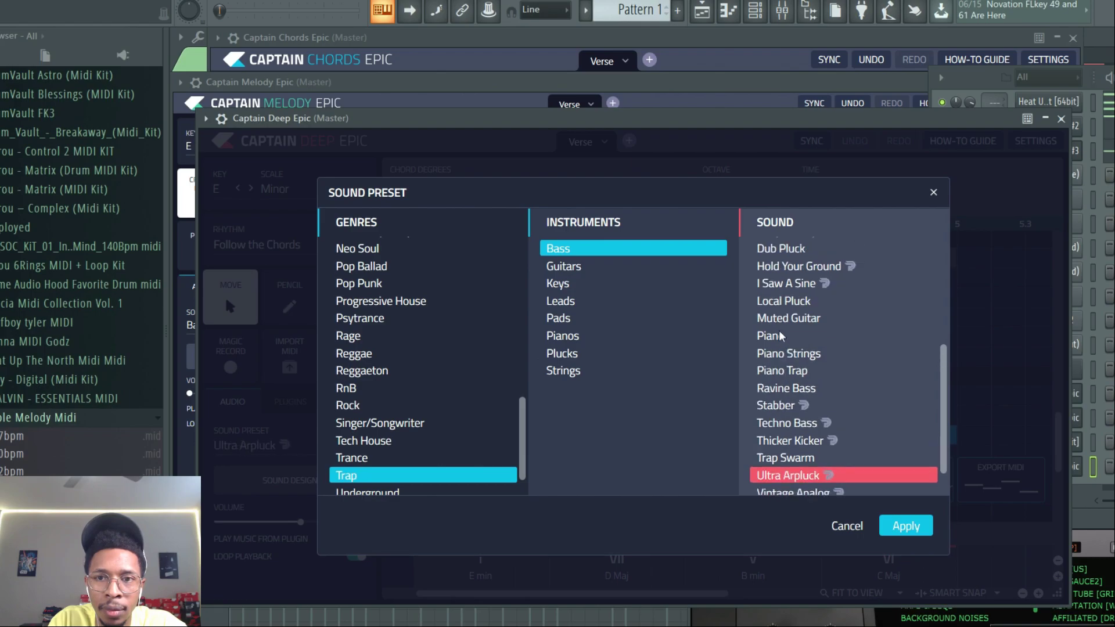
click(784, 301)
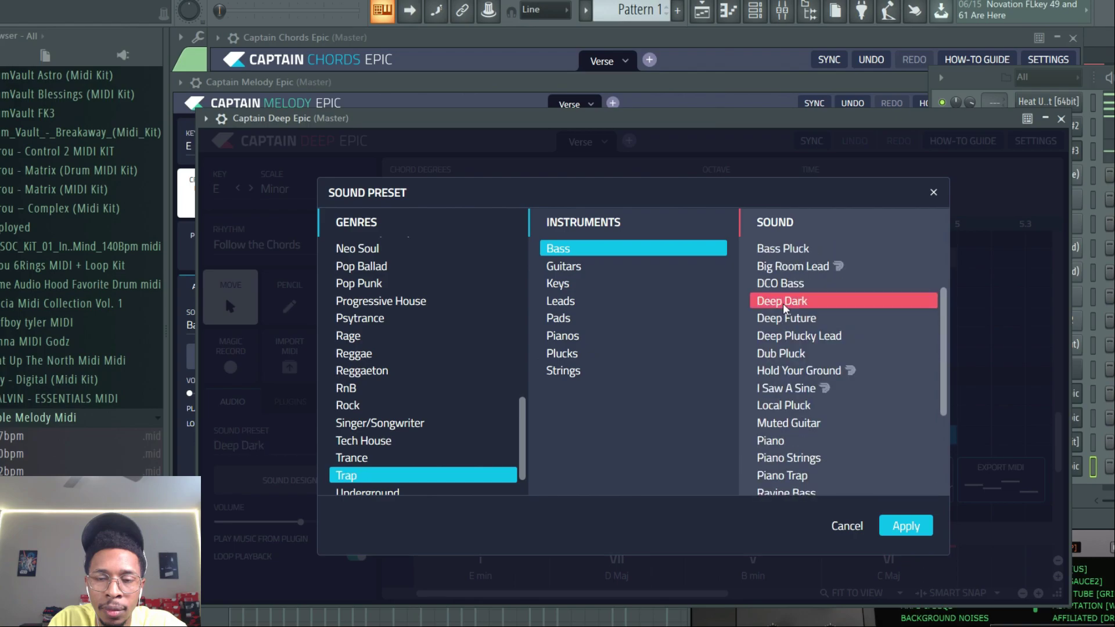
click(788, 322)
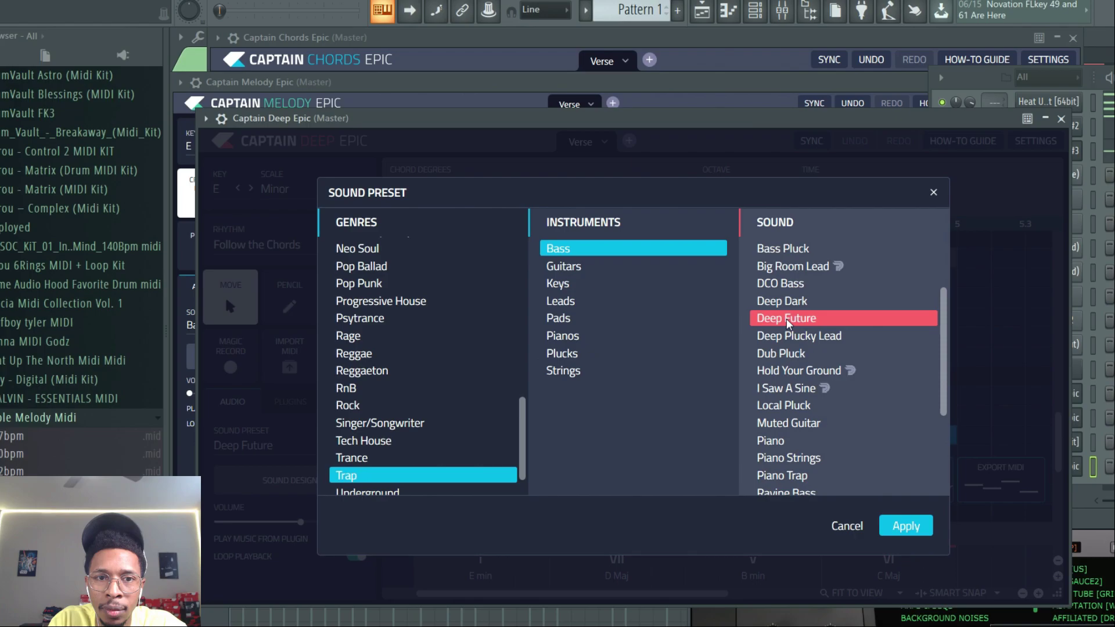
click(788, 336)
- Apply the Dub Pluck bass sound preset from the Trap genre and play the bass line
drag(523, 429, 523, 375)
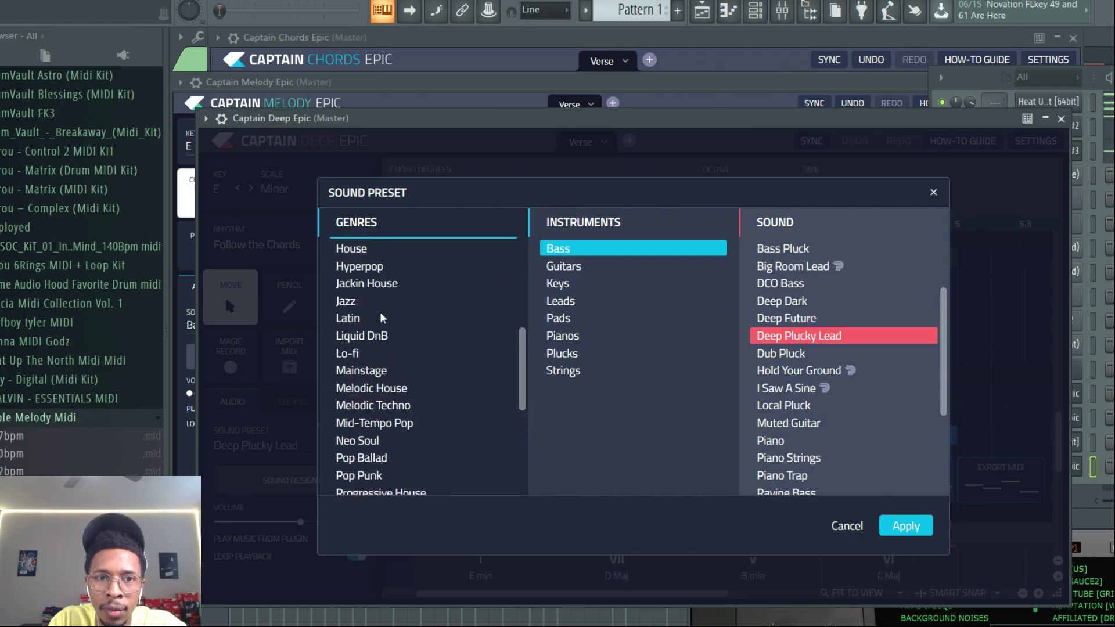
scroll(480, 321, up, 2)
click(428, 319)
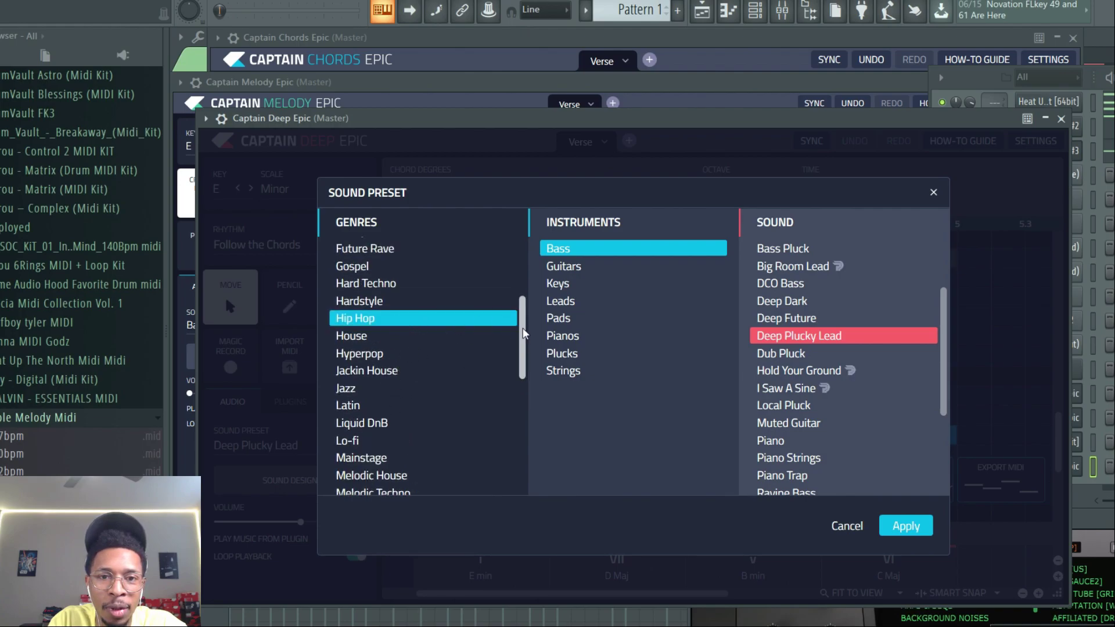
drag(523, 337, 522, 476)
click(381, 443)
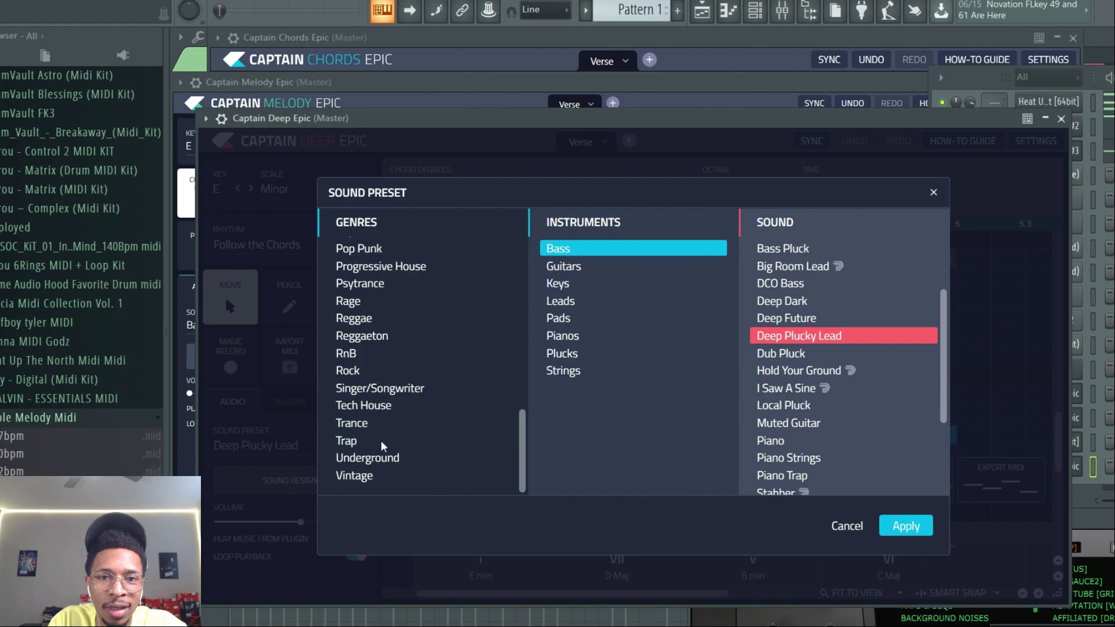
click(383, 446)
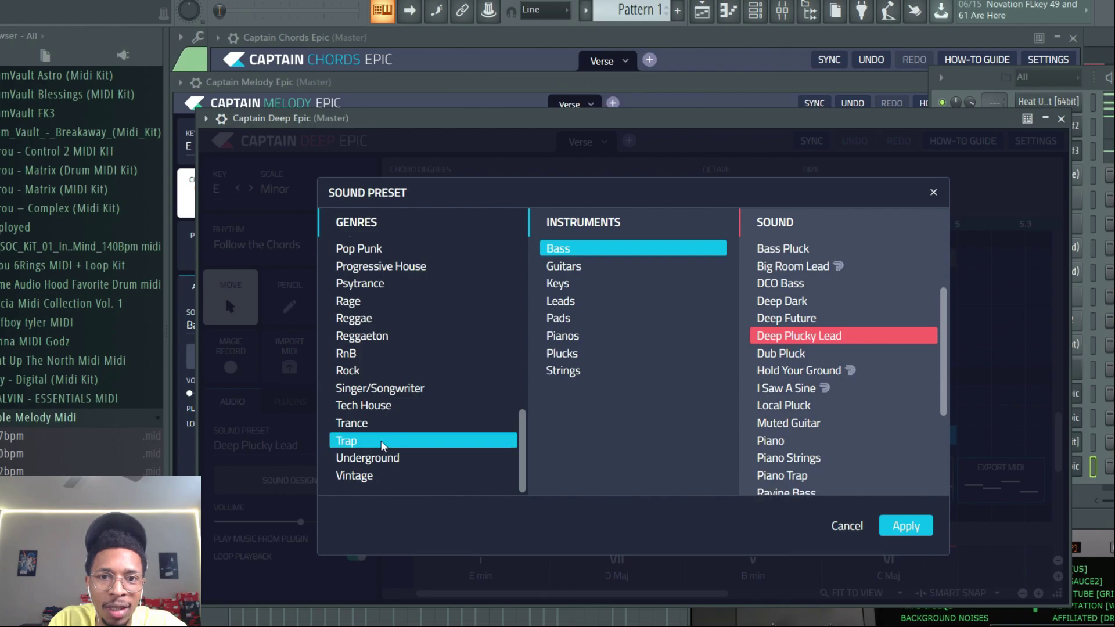
click(806, 407)
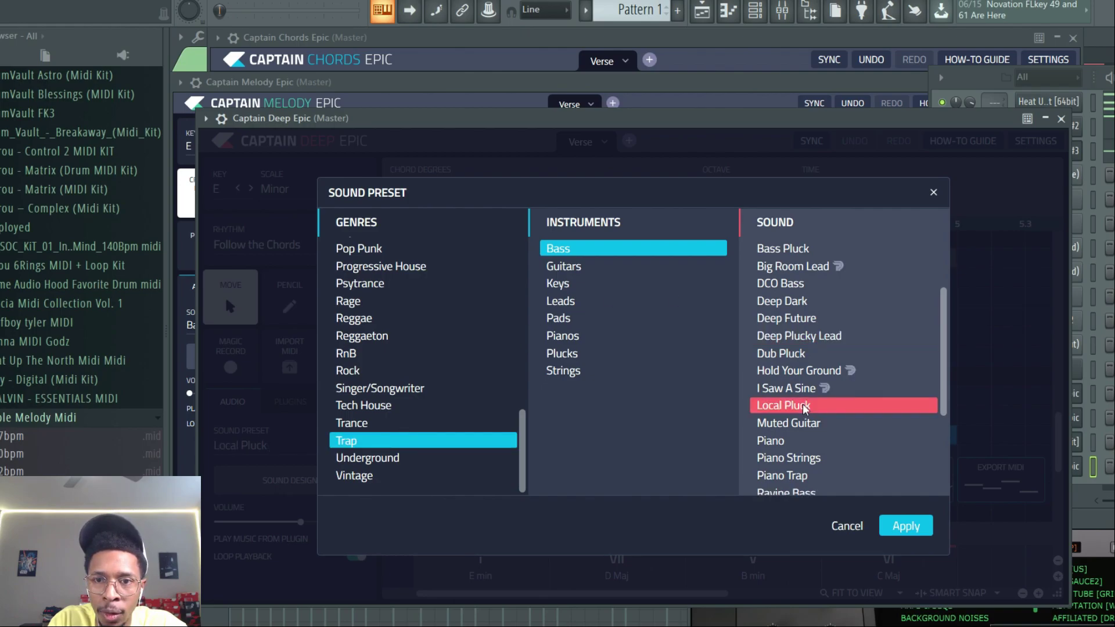
click(790, 354)
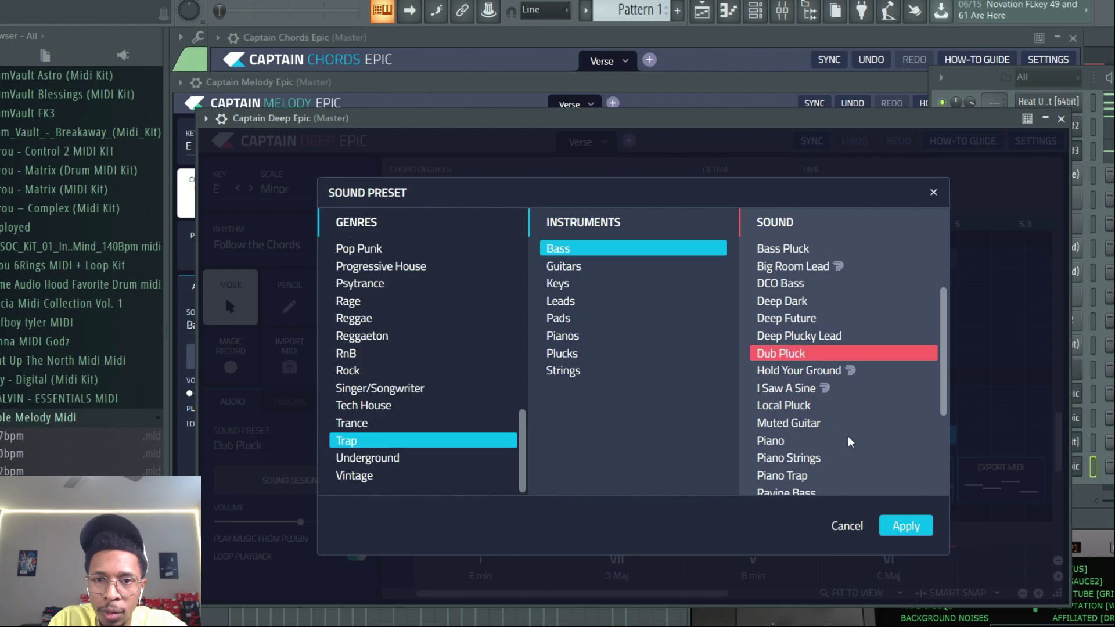
click(912, 527)
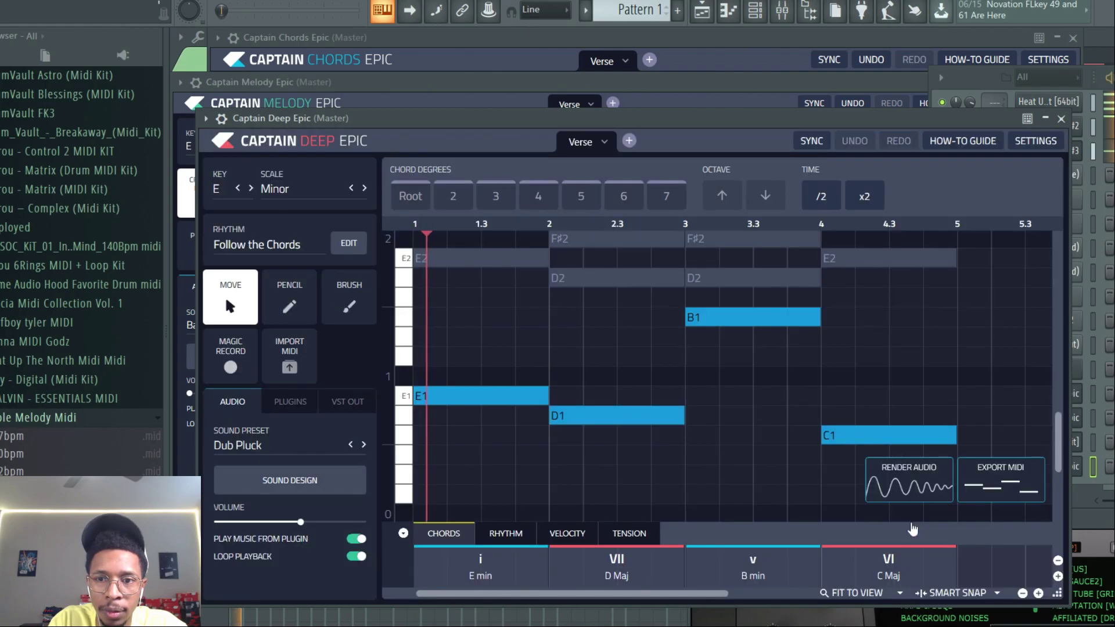
key(space)
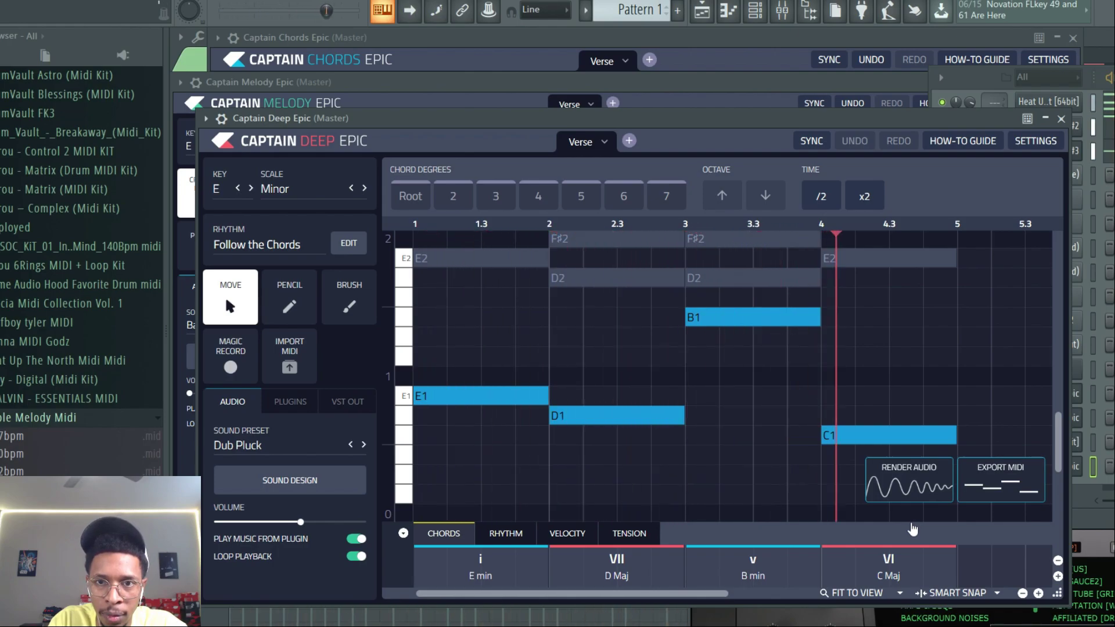
- Stop playback and solo the Captain Deep Epic channel in the channel rack
key(space)
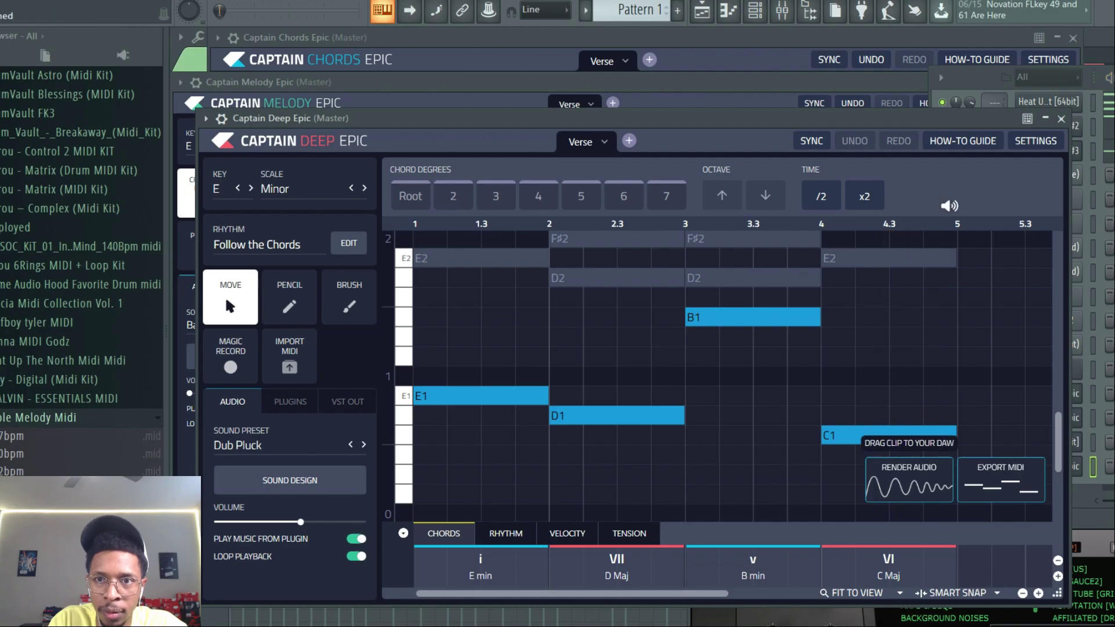
drag(956, 124, 866, 122)
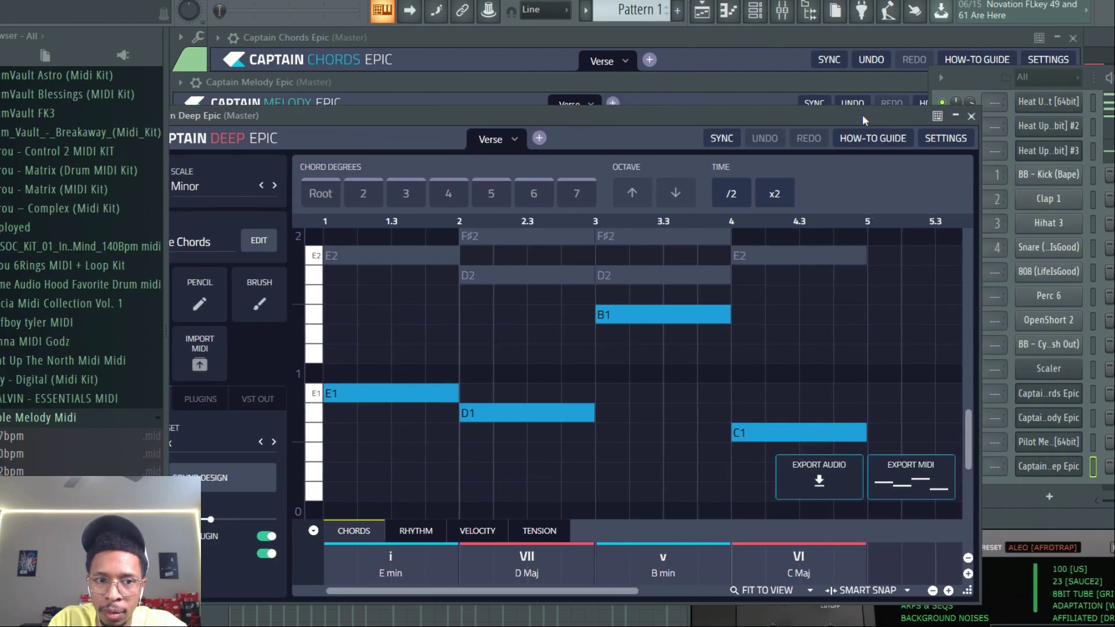
click(984, 86)
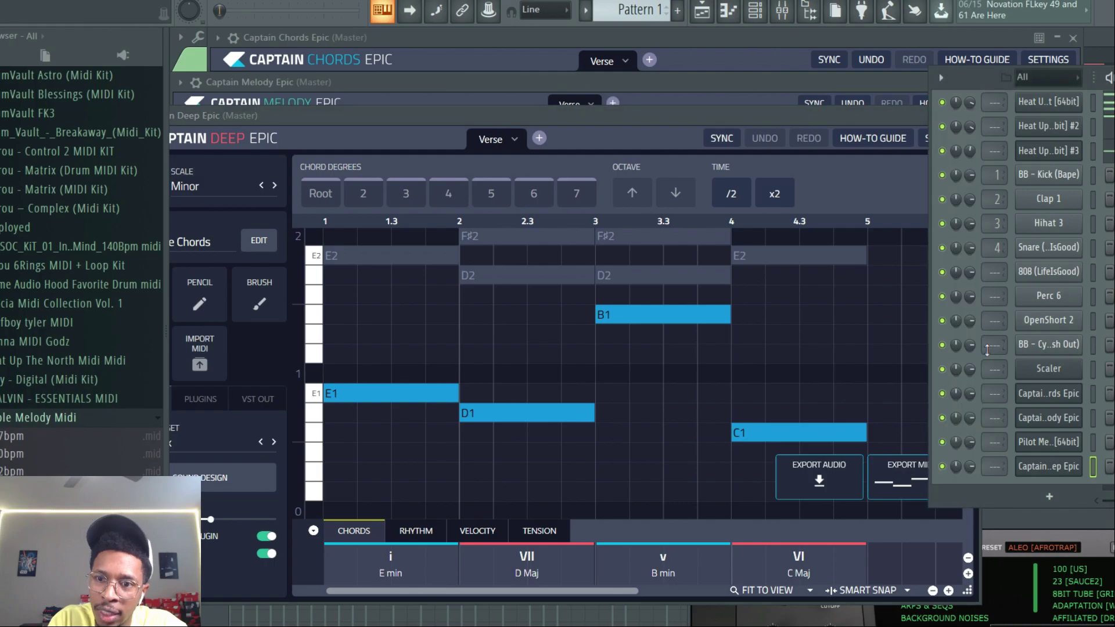
right_click(942, 467)
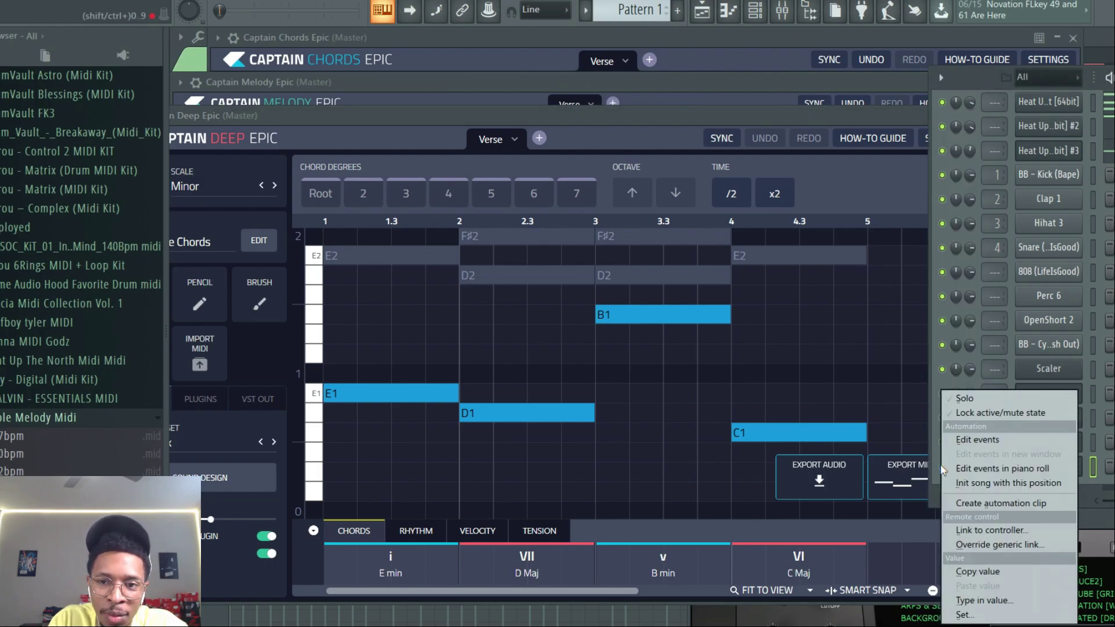
click(973, 400)
- Raise Captain Deep Epic's volume and play the soloed bass line
drag(210, 519, 248, 521)
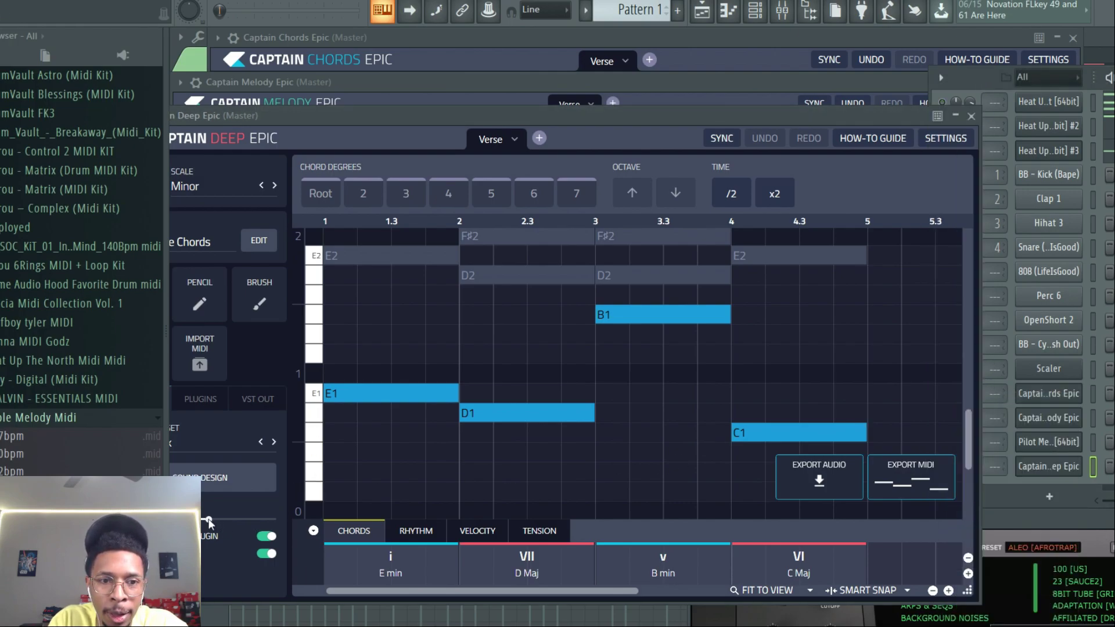
key(space)
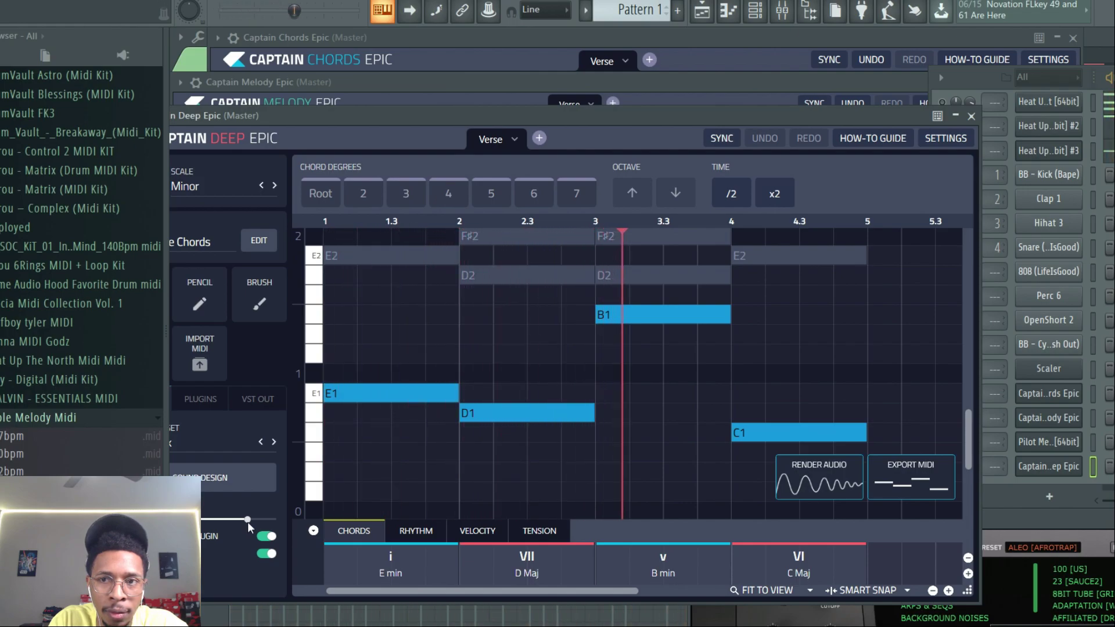
key(space)
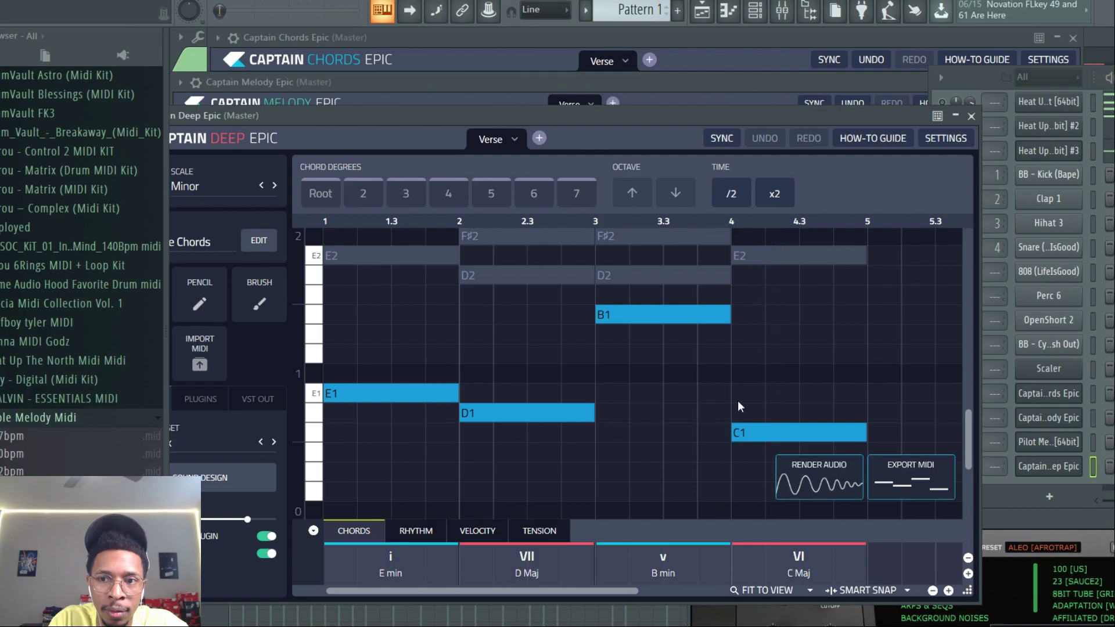
- Delete the Pilot Melody channel from the channel rack
click(972, 78)
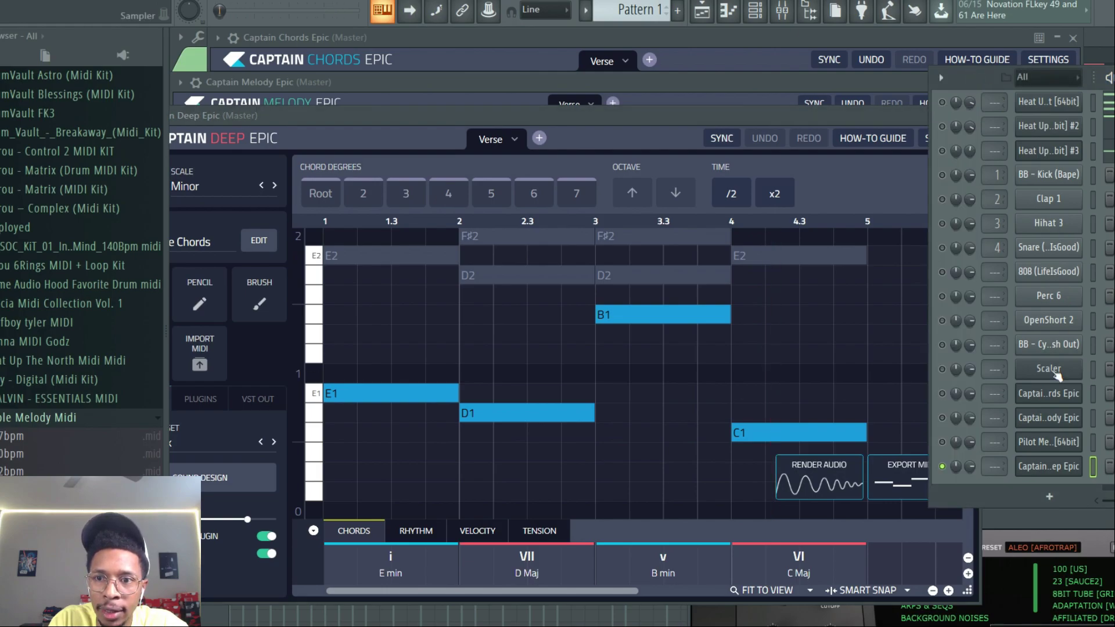
right_click(1049, 447)
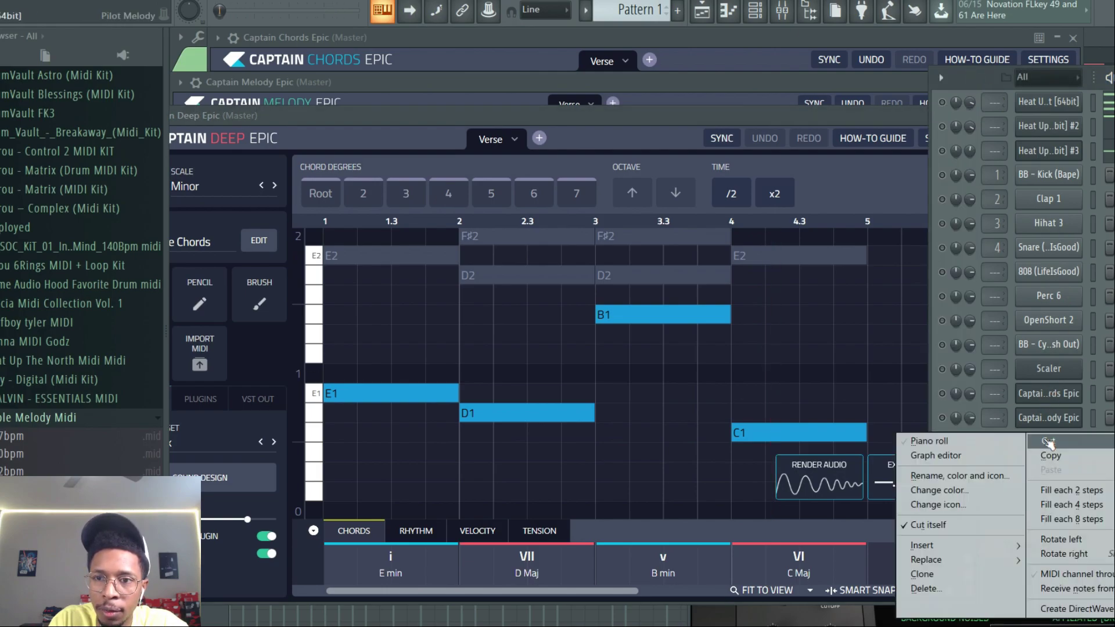
click(926, 588)
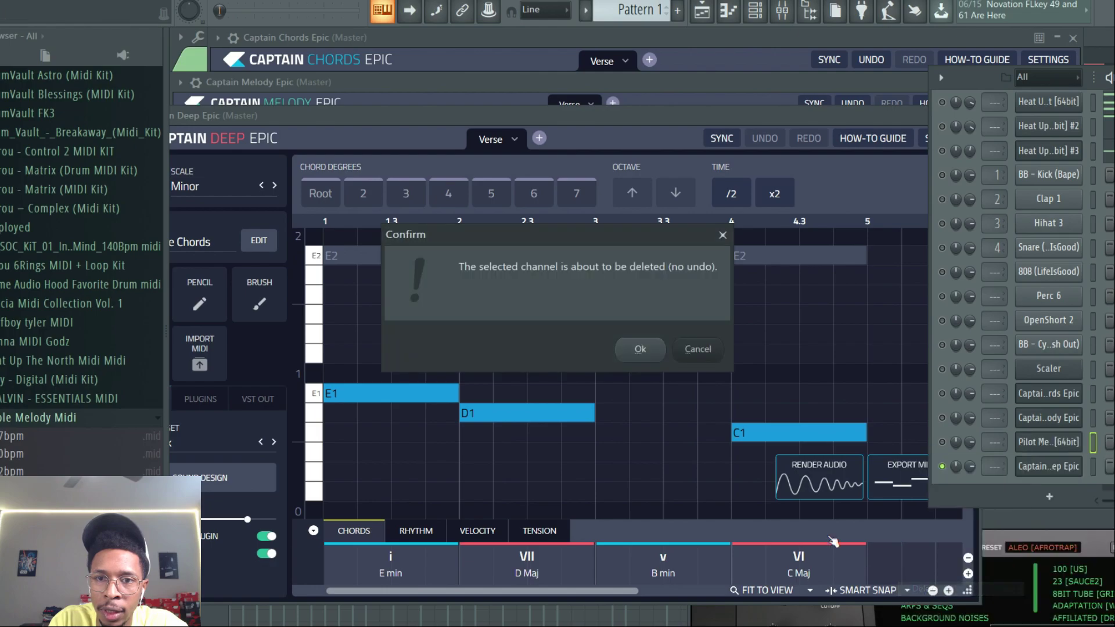
click(642, 348)
- Unmute the first and third Heat Up 3 channels alongside the bass and play them together
key(space)
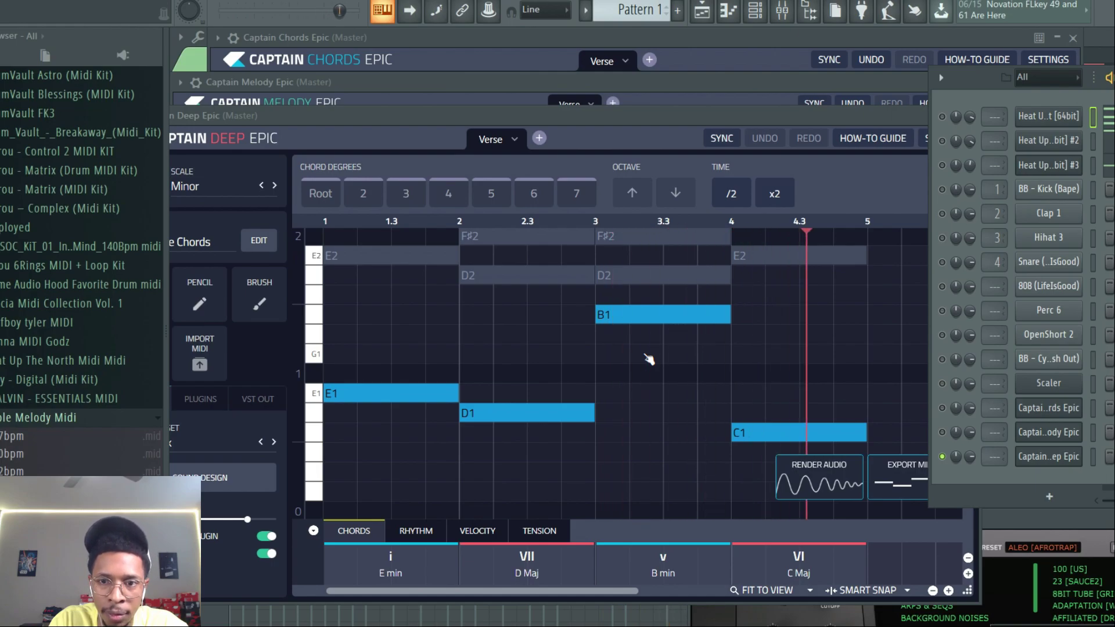
click(1040, 457)
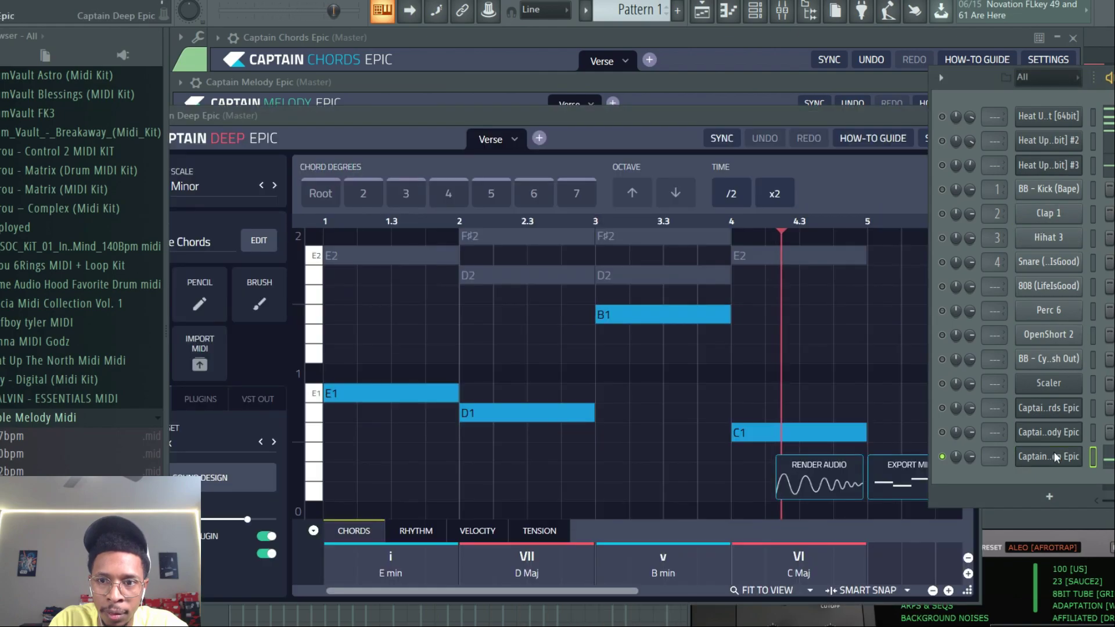
click(1056, 457)
click(941, 118)
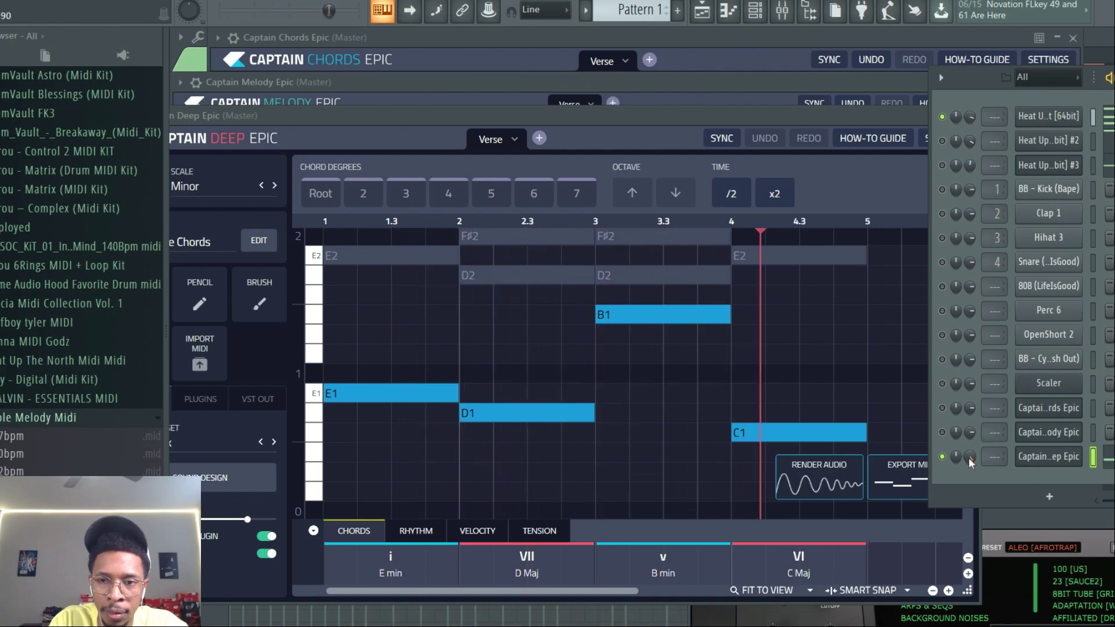
click(942, 141)
click(942, 165)
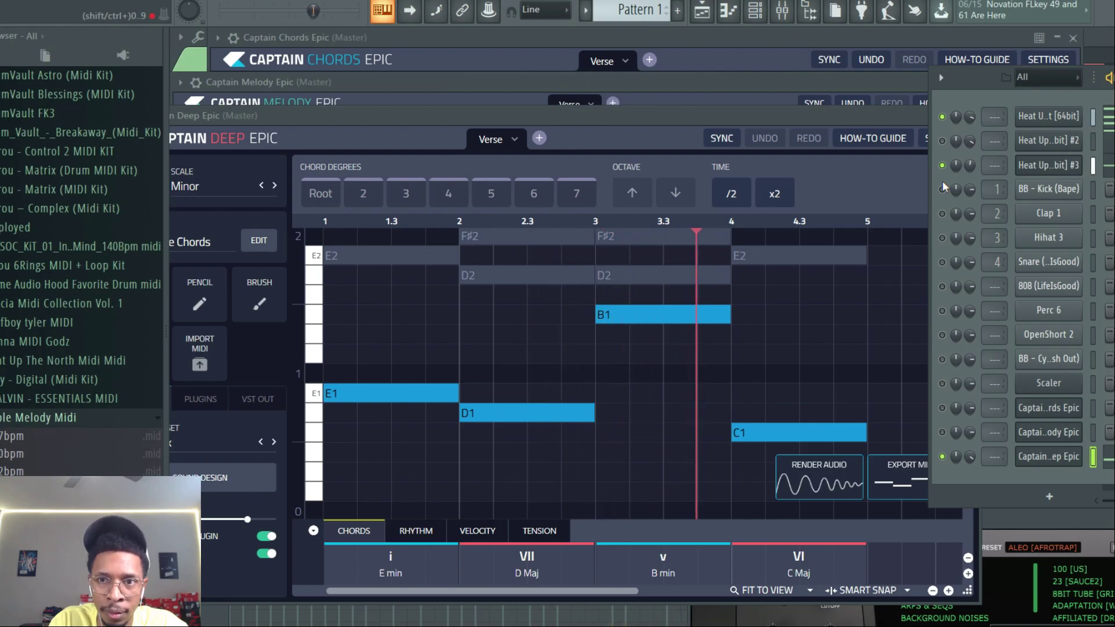
click(942, 141)
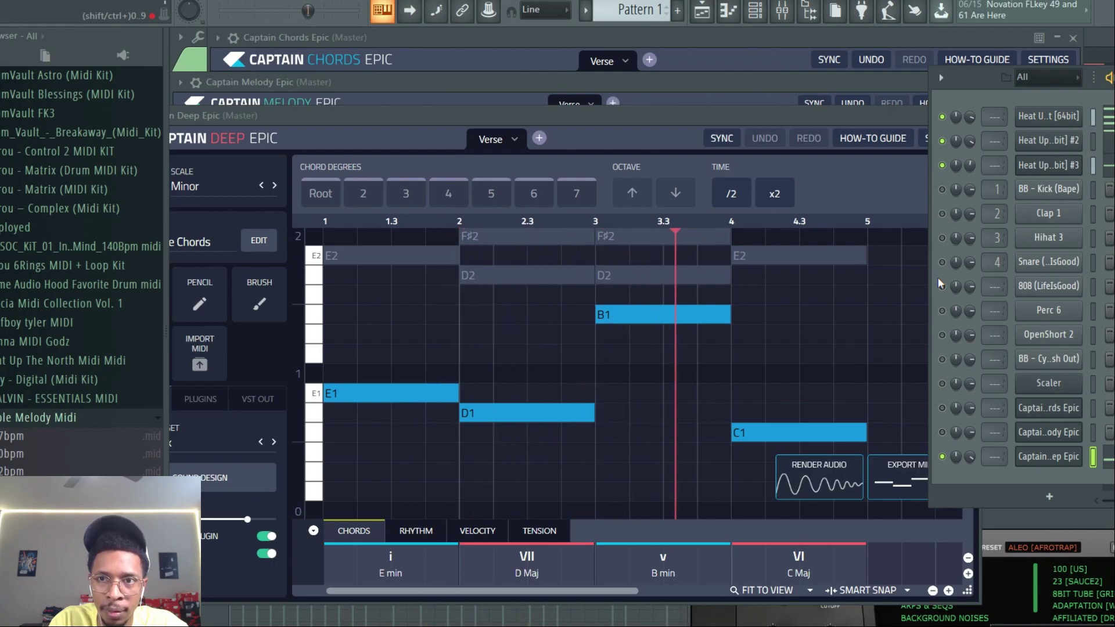
key(space)
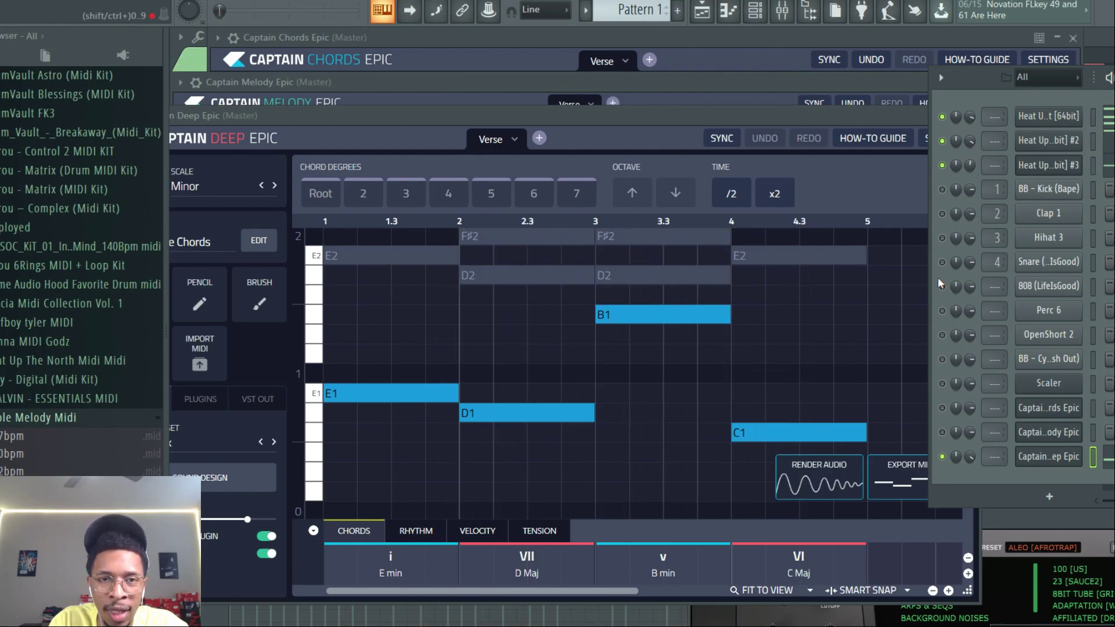